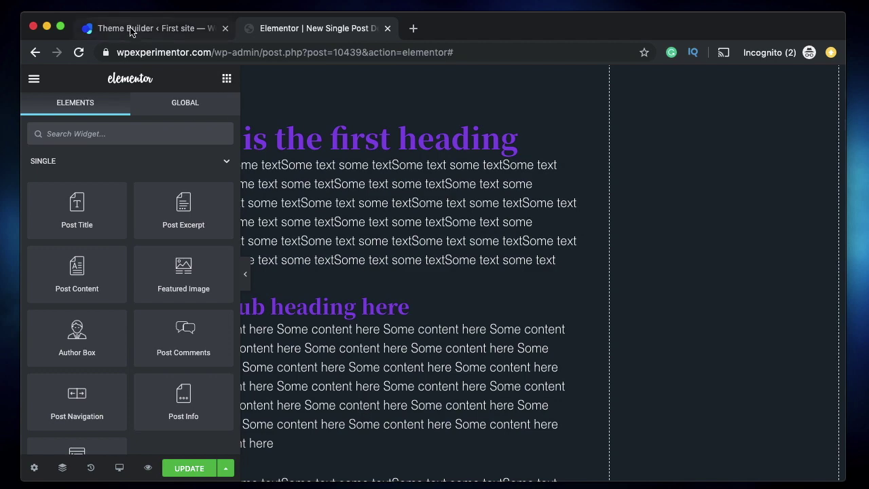
Check the New Single Post Design template in the Theme Builder list and return to its editor
click(142, 30)
mouse_move(217, 279)
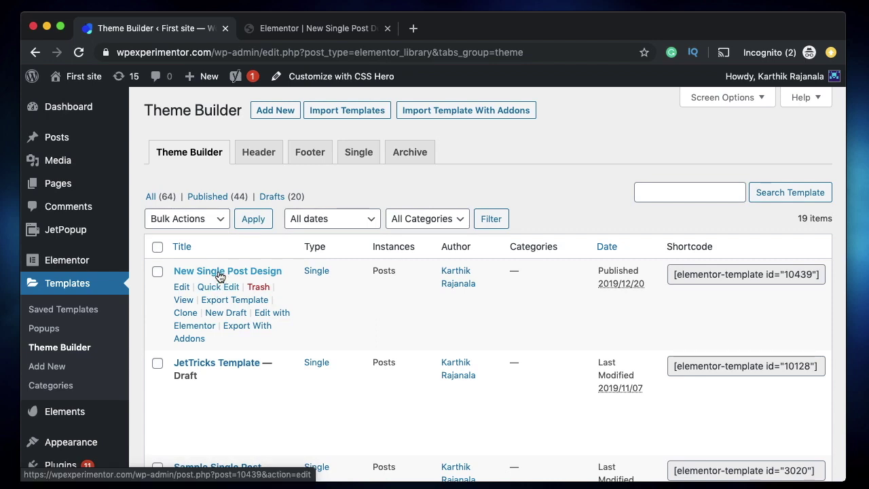
mouse_move(63, 146)
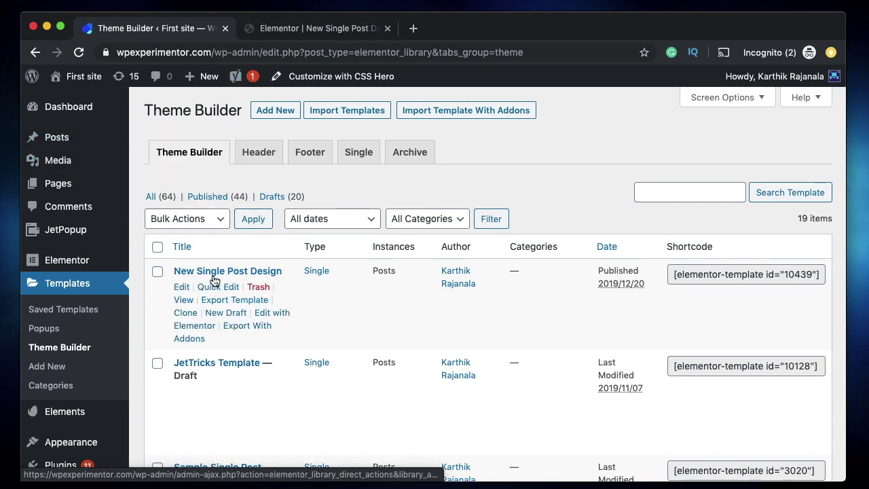
click(272, 31)
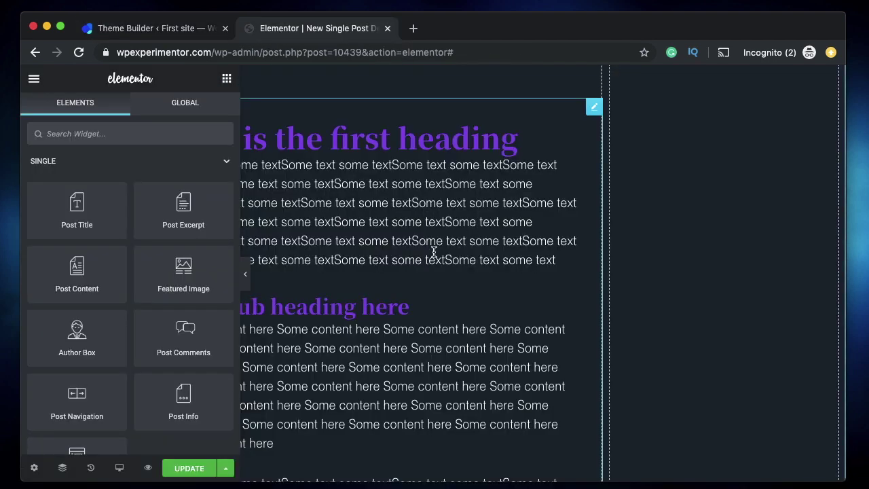
Inspect the settings of the Post Title widget and the style settings of the Post Content widget
scroll(435, 252, up, 3)
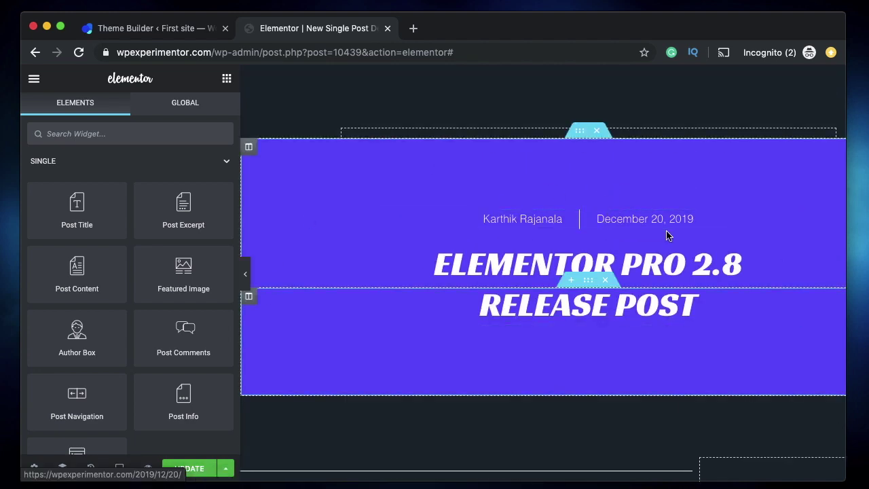
click(792, 250)
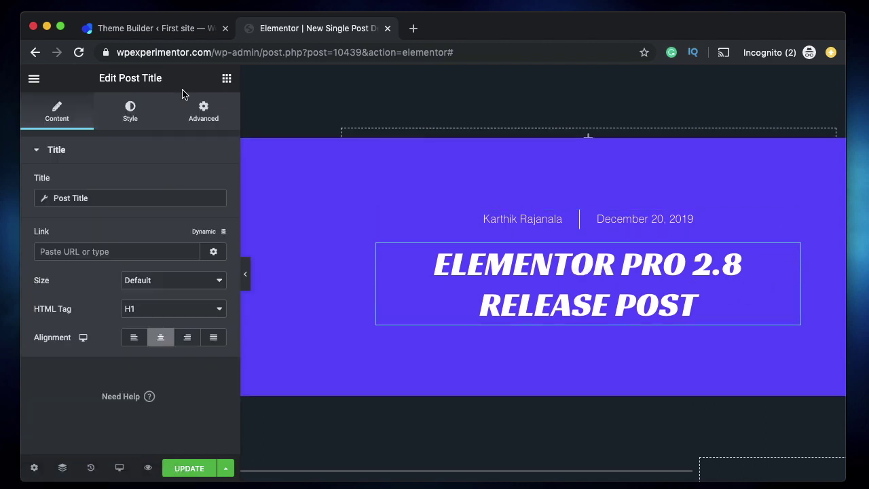
scroll(535, 278, down, 4)
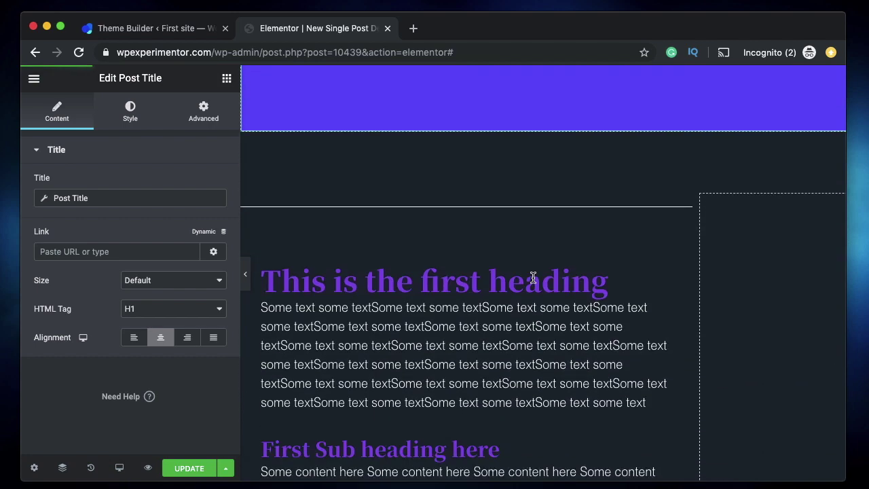
click(684, 249)
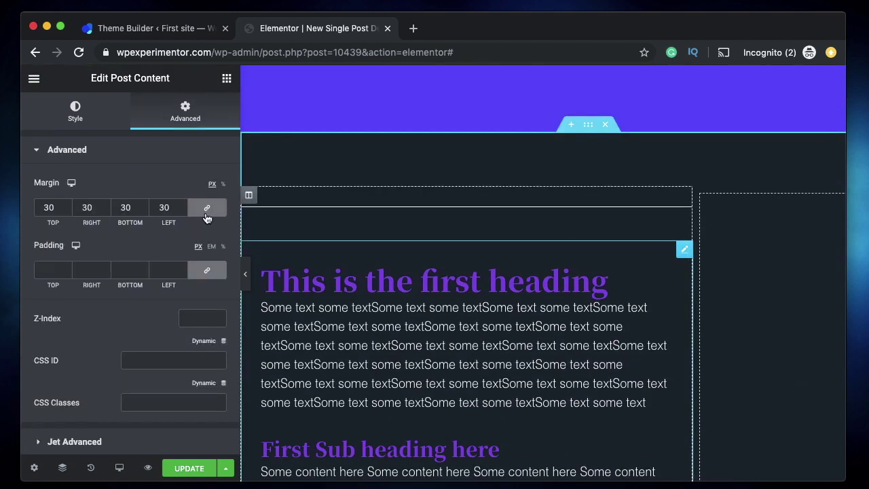
click(82, 113)
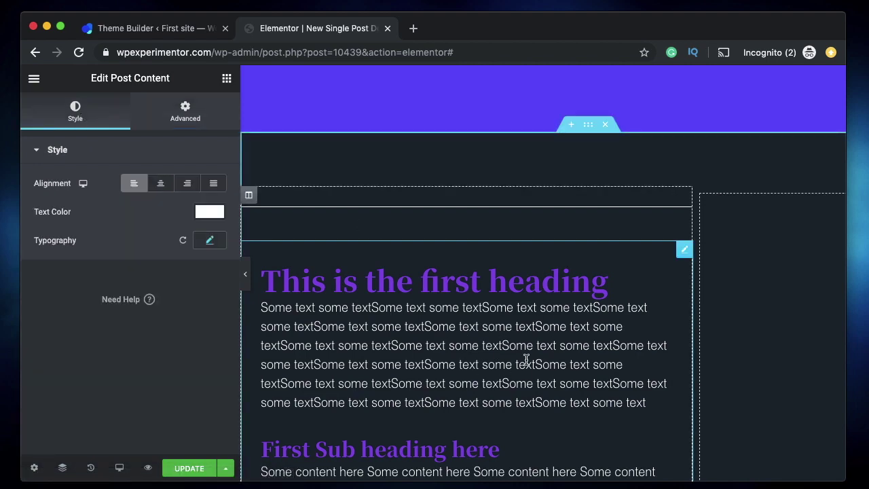
Look through the post content's headings, paragraphs and image down to the related posts section
scroll(510, 365, down, 3)
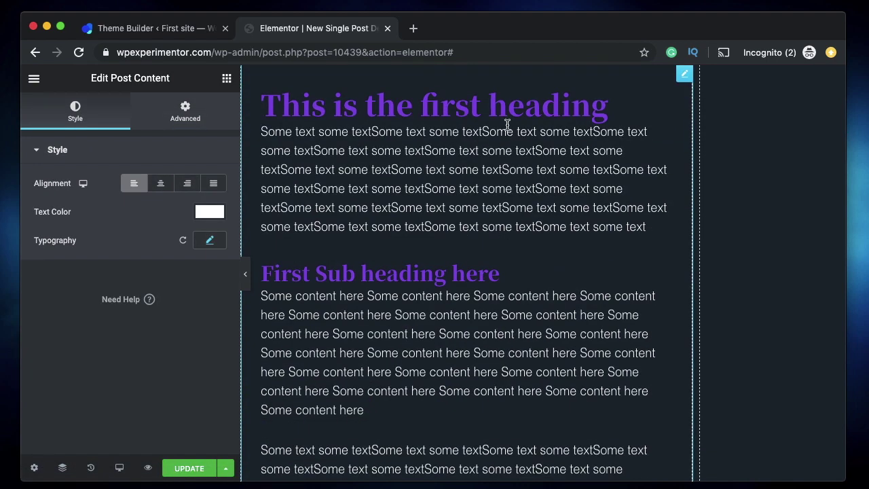
scroll(484, 182, down, 10)
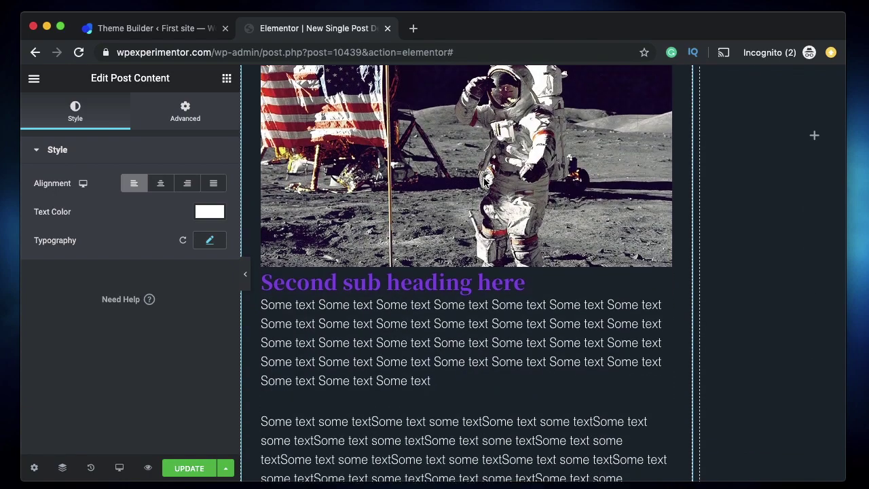
scroll(484, 182, up, 10)
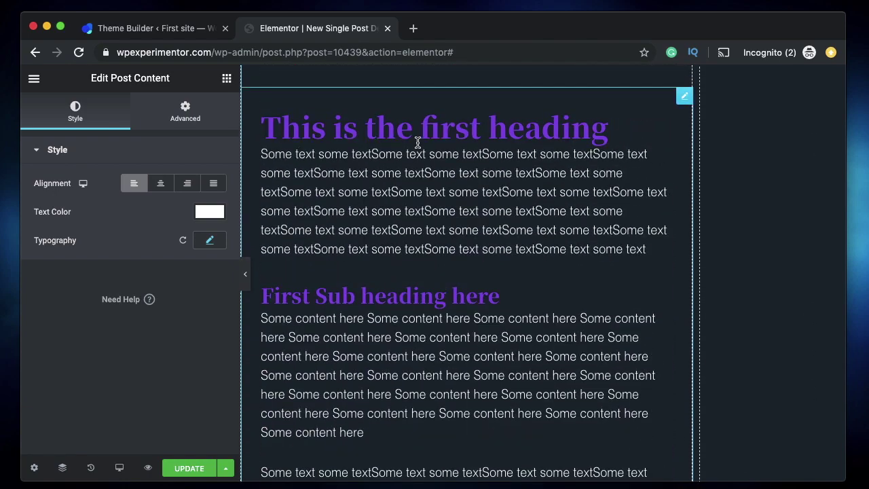
scroll(375, 306, down, 8)
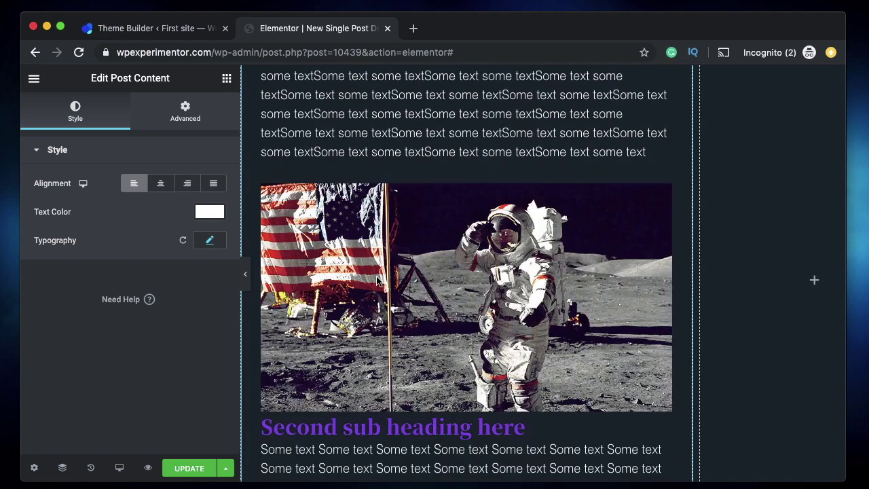
scroll(366, 306, down, 3)
scroll(377, 302, down, 11)
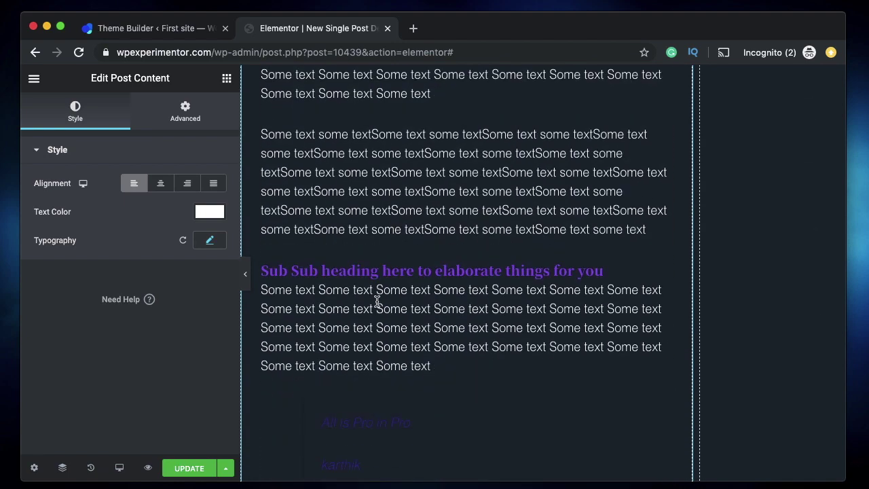
scroll(376, 305, down, 8)
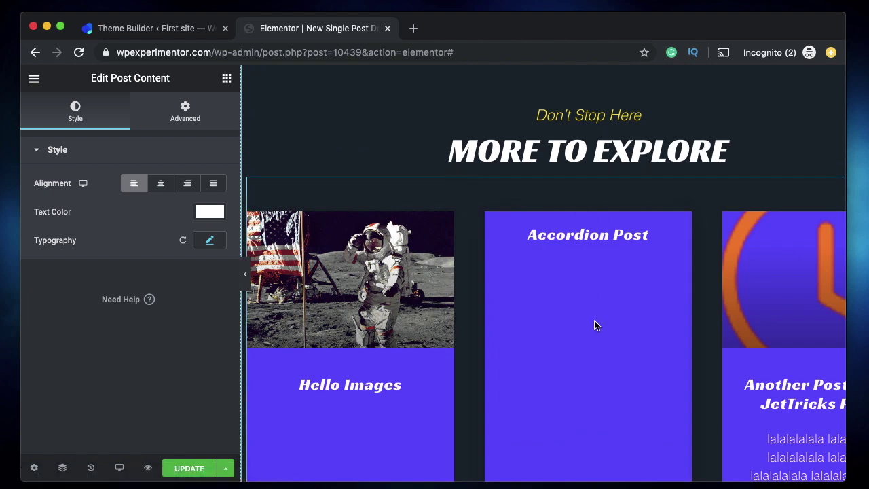
Inspect the settings of the related Posts widget and the two headings above it
click(597, 323)
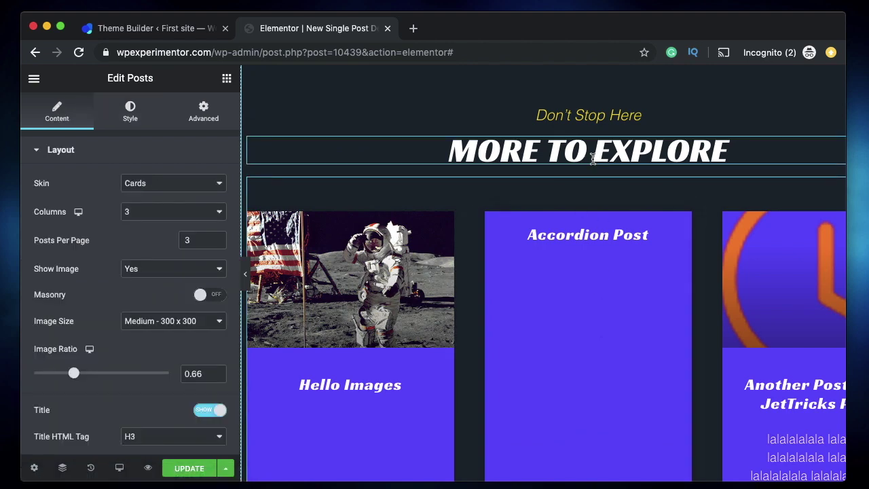
click(585, 116)
click(584, 146)
Add a Table of Contents widget to the empty column beside the post content and review its entries
scroll(588, 146, up, 10)
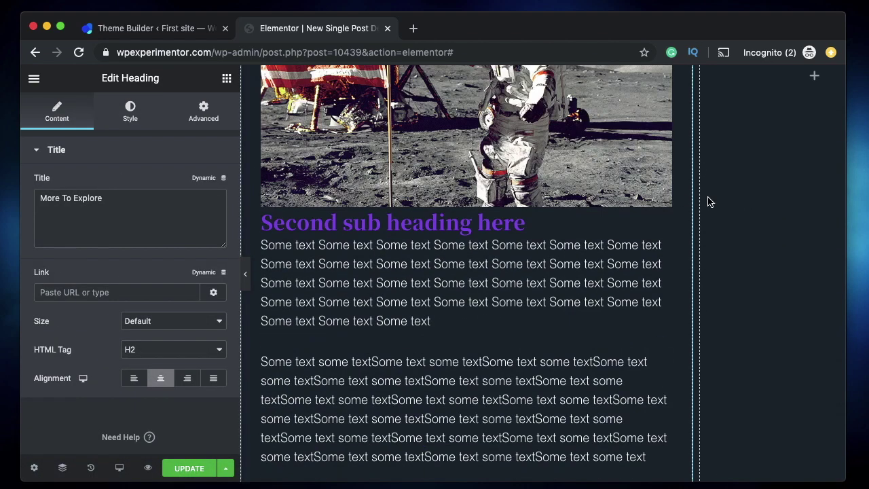
scroll(711, 201, right, 2)
scroll(742, 283, up, 4)
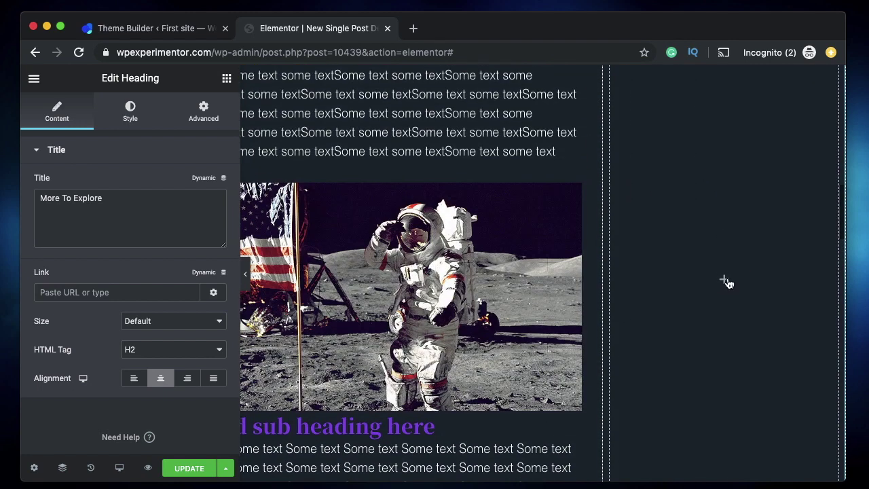
click(724, 280)
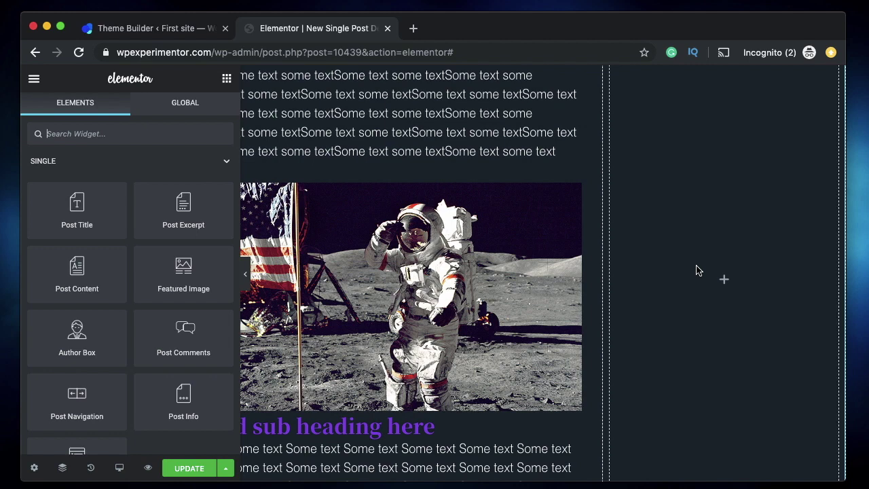
scroll(95, 291, down, 3)
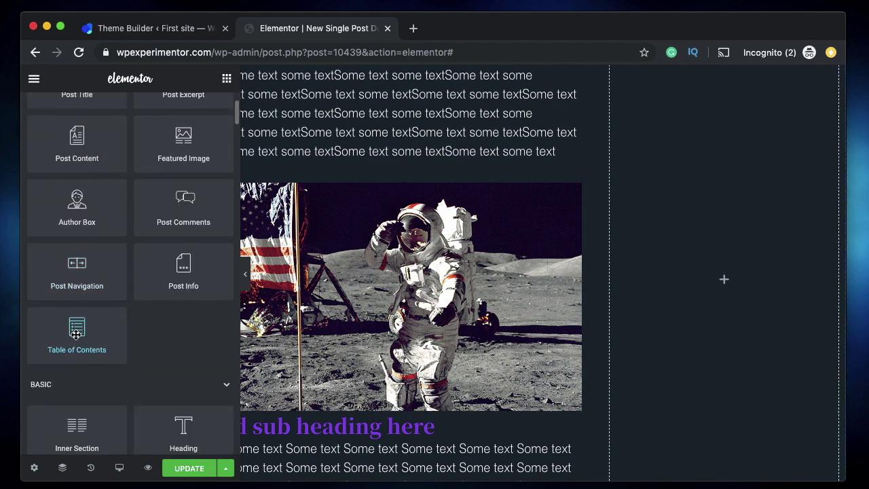
drag(76, 333, 718, 275)
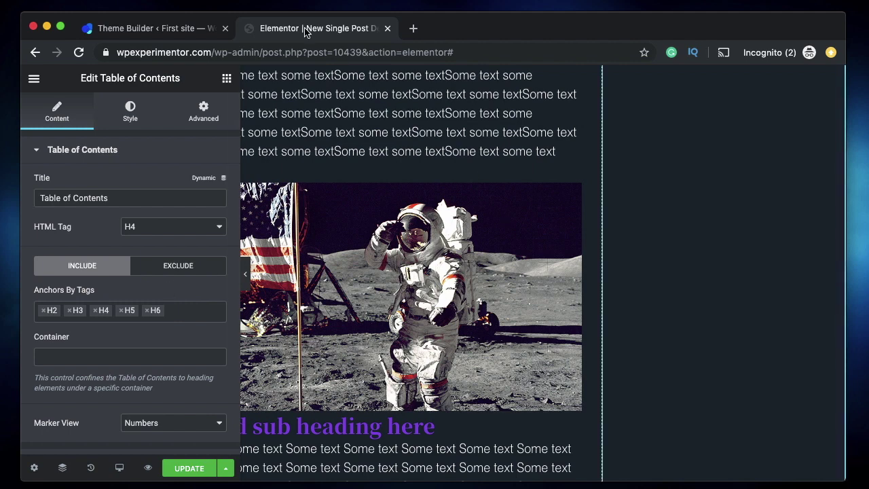
scroll(557, 196, up, 10)
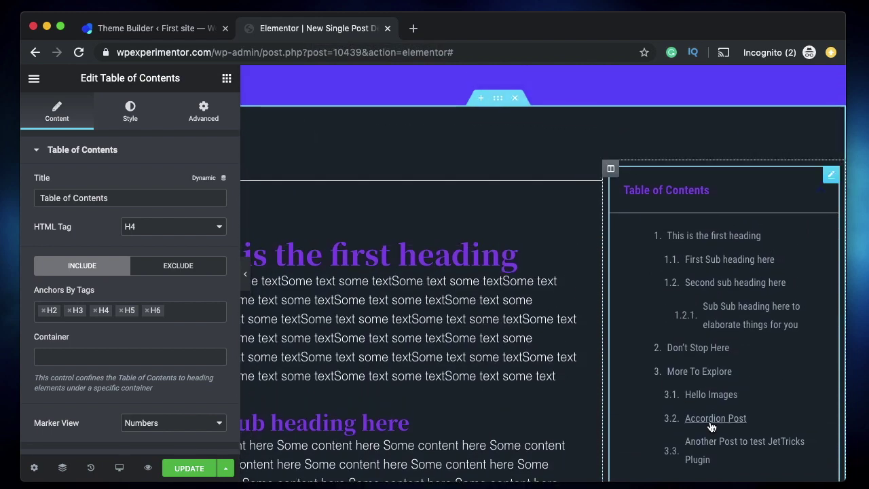
scroll(679, 346, down, 3)
scroll(677, 341, up, 3)
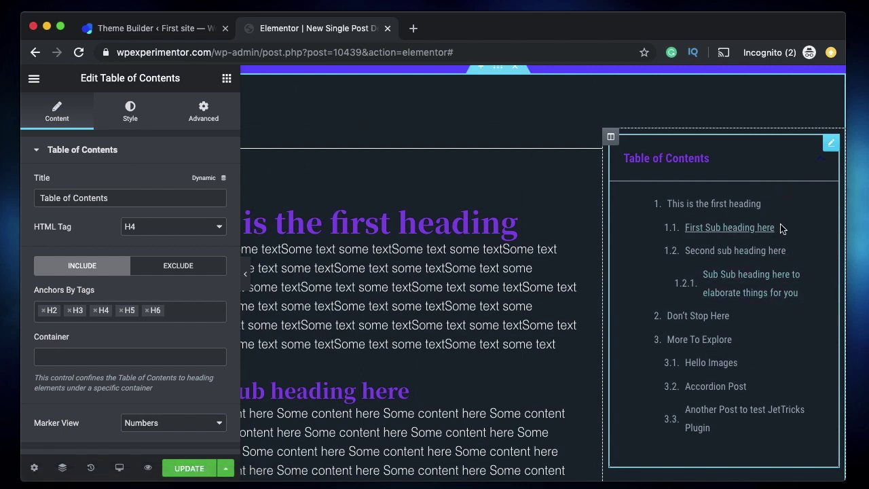
Try Middle vertical alignment on the table of contents column and set it back to Top
click(611, 137)
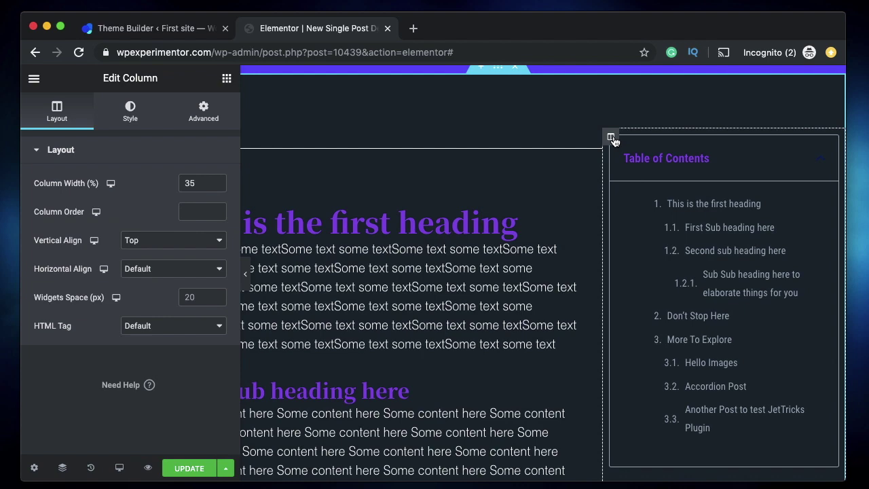
click(178, 243)
click(169, 252)
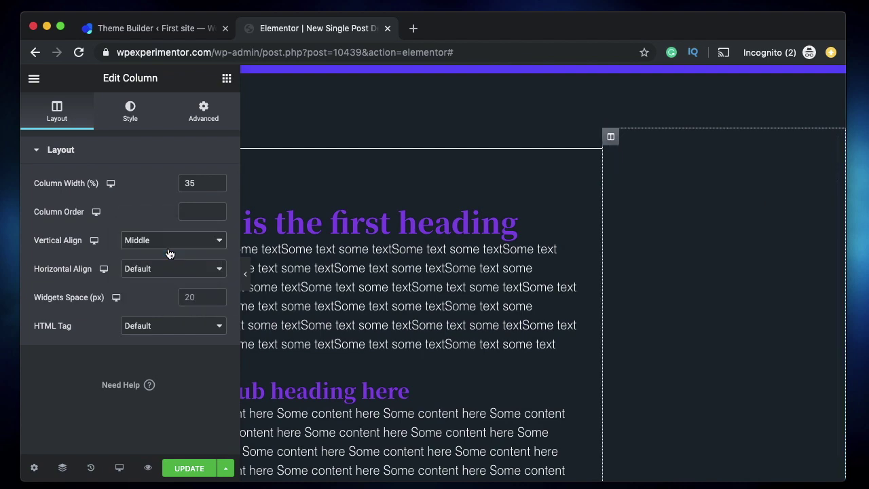
scroll(446, 301, down, 5)
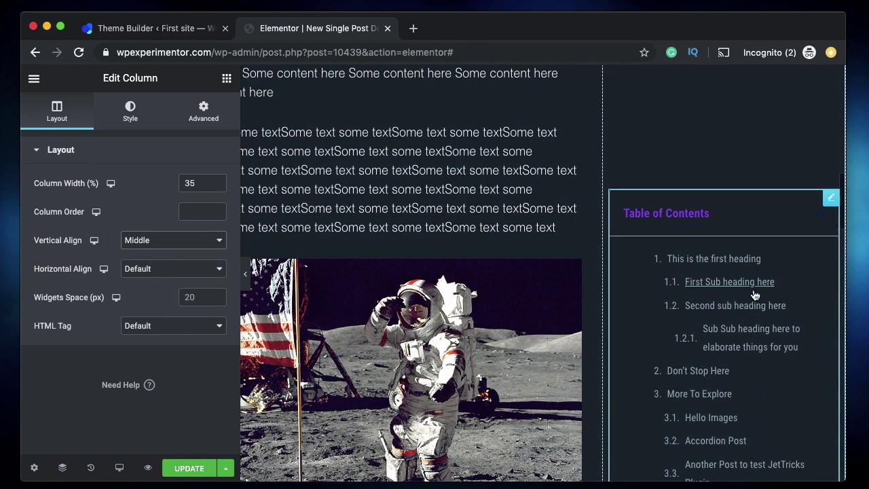
click(176, 249)
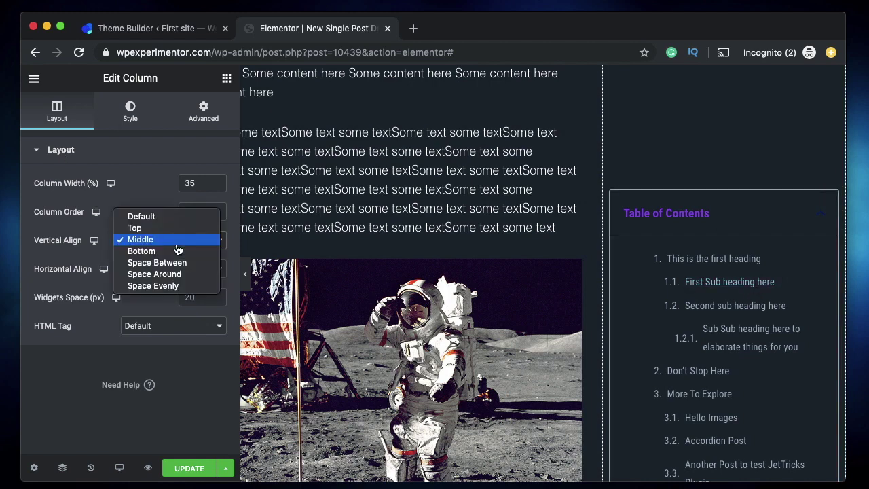
click(170, 228)
scroll(688, 264, up, 5)
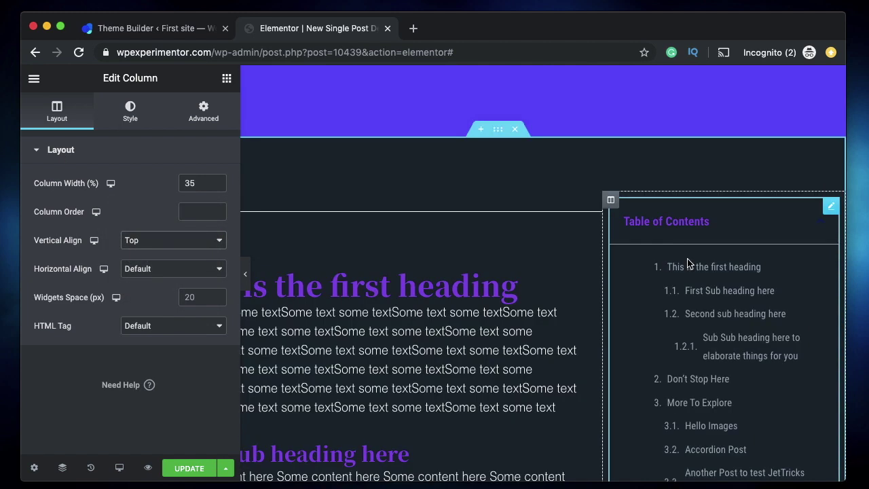
Set the Table of Contents widget's Sticky motion effect to Top and check it while moving through the post
click(832, 206)
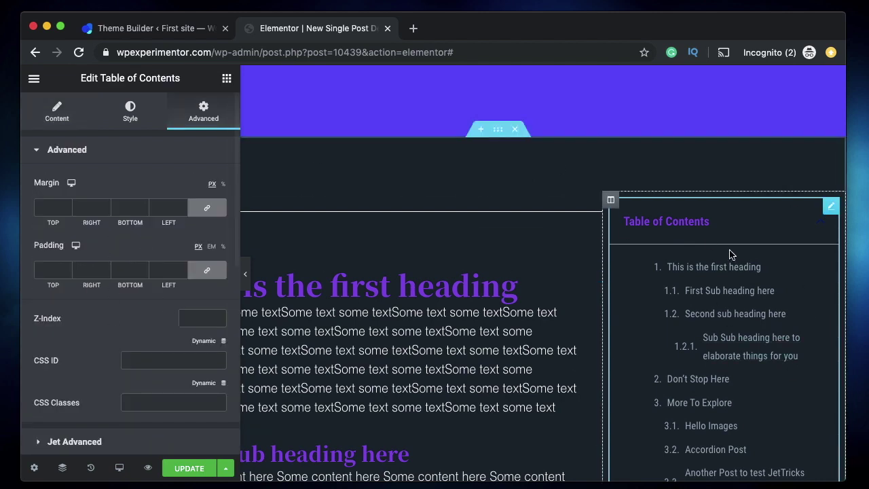
scroll(91, 307, down, 5)
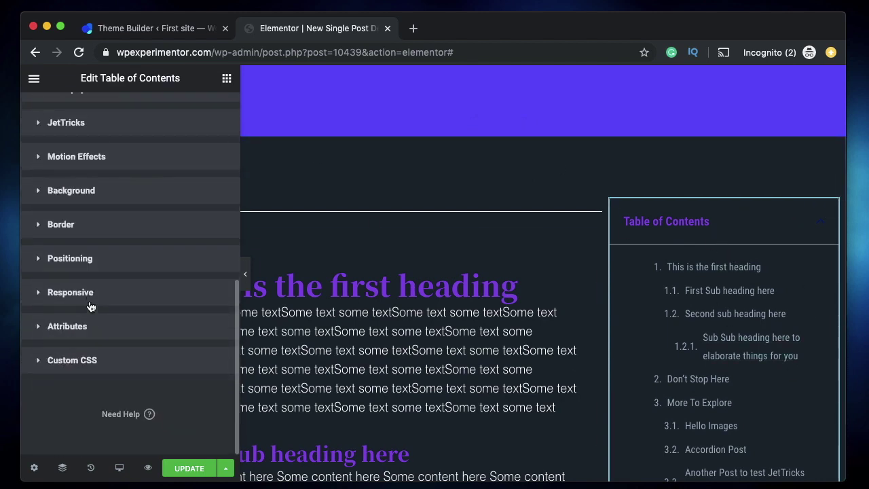
click(91, 158)
click(178, 363)
click(171, 375)
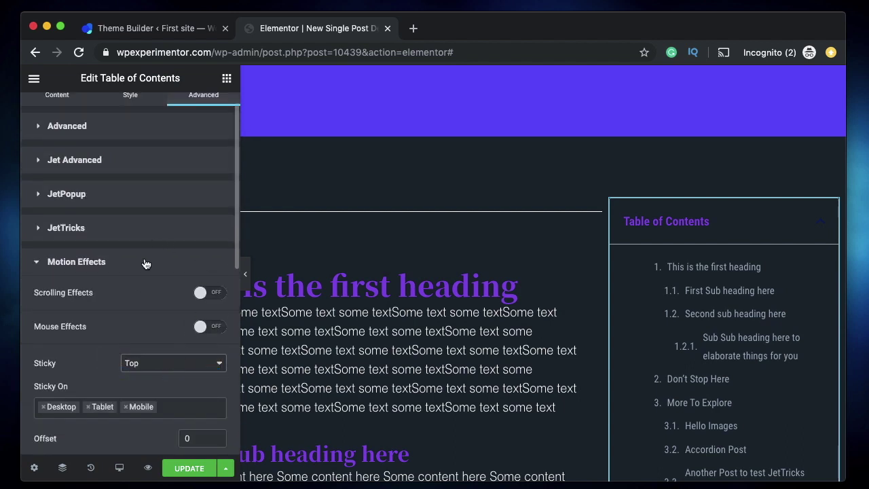
click(200, 261)
scroll(407, 293, down, 4)
scroll(408, 294, down, 3)
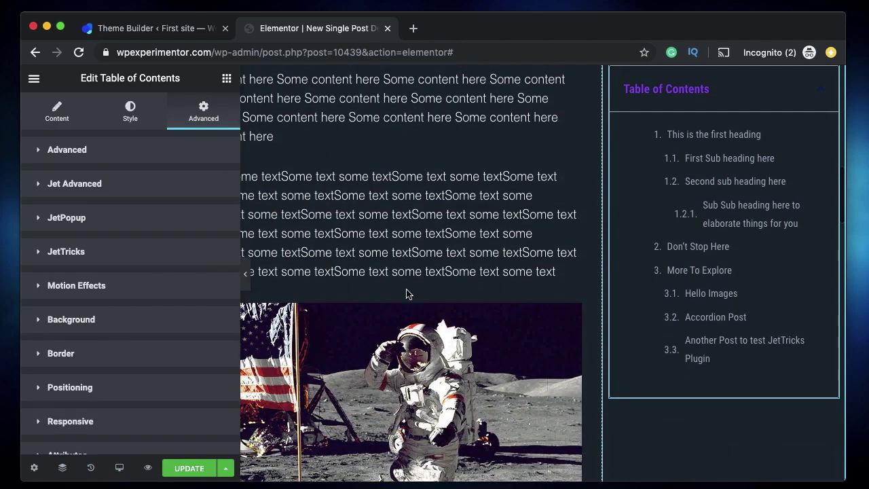
click(723, 252)
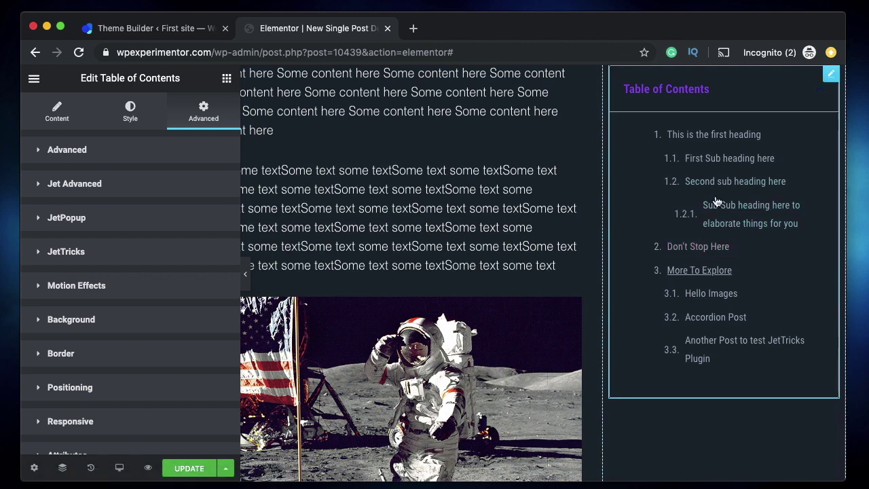
mouse_move(150, 468)
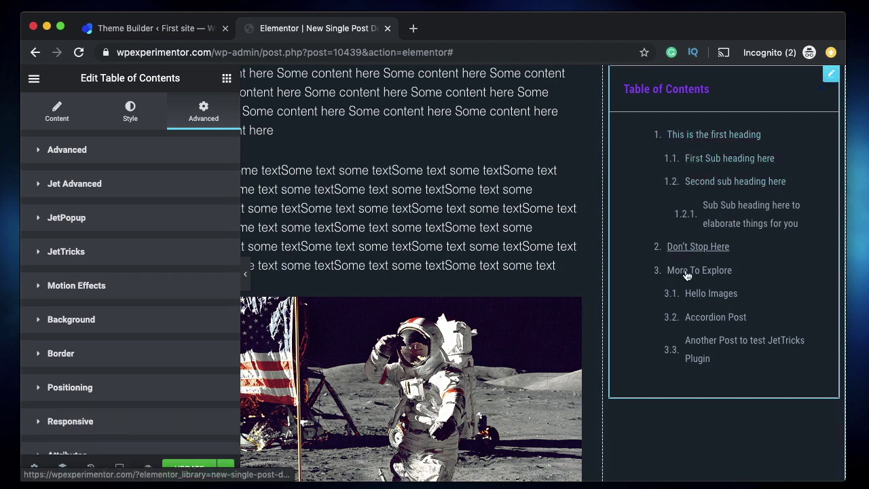
scroll(553, 217, left, 2)
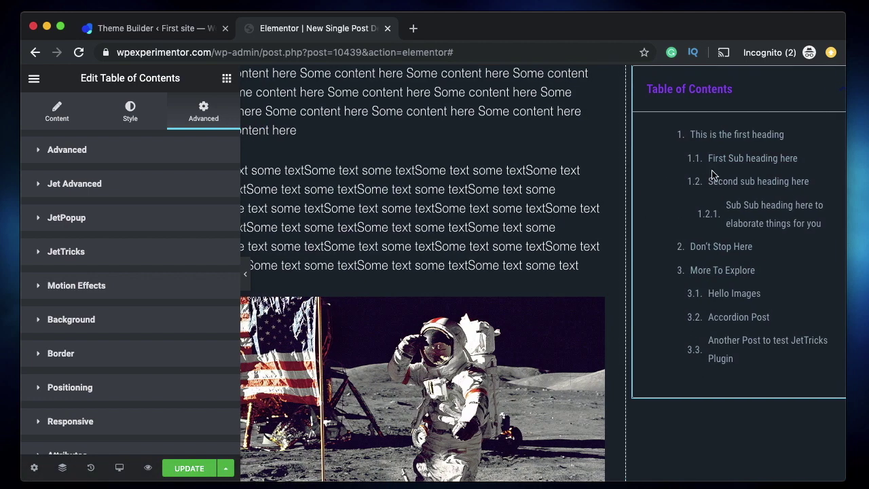
scroll(675, 201, right, 2)
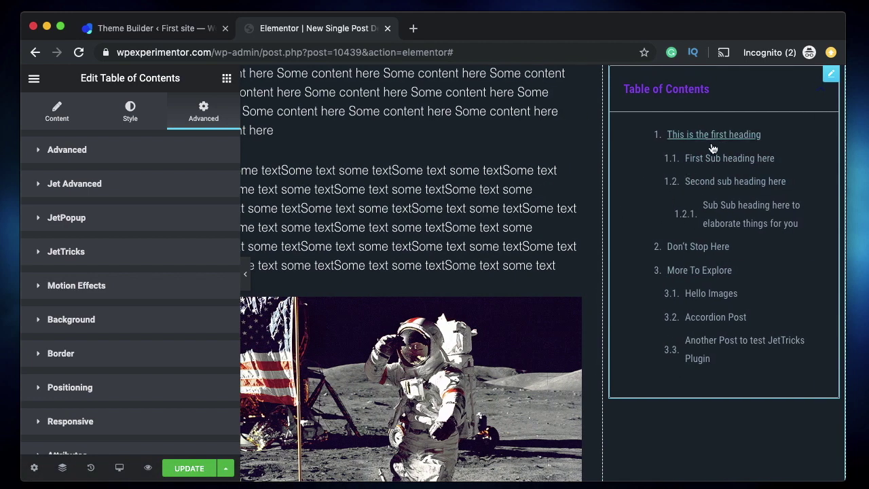
Review the heading tags the Table of Contents includes and set the Post Title widget's HTML tag to H2
click(57, 112)
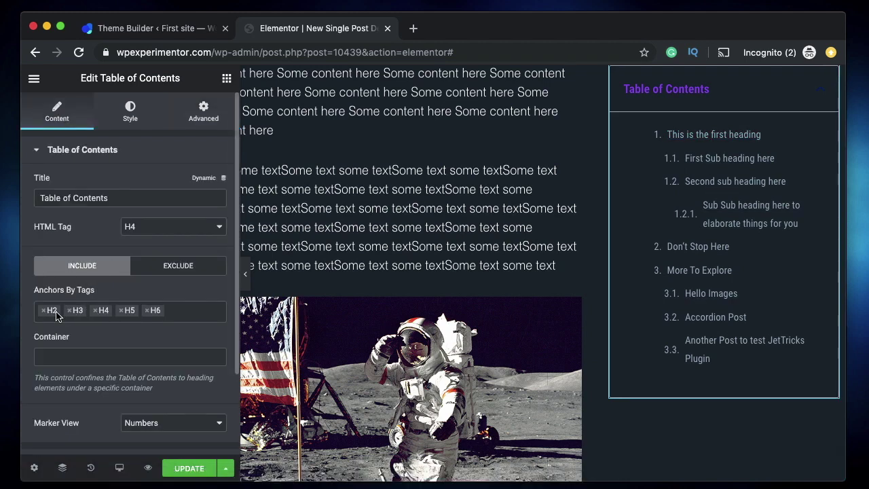
scroll(309, 296, up, 10)
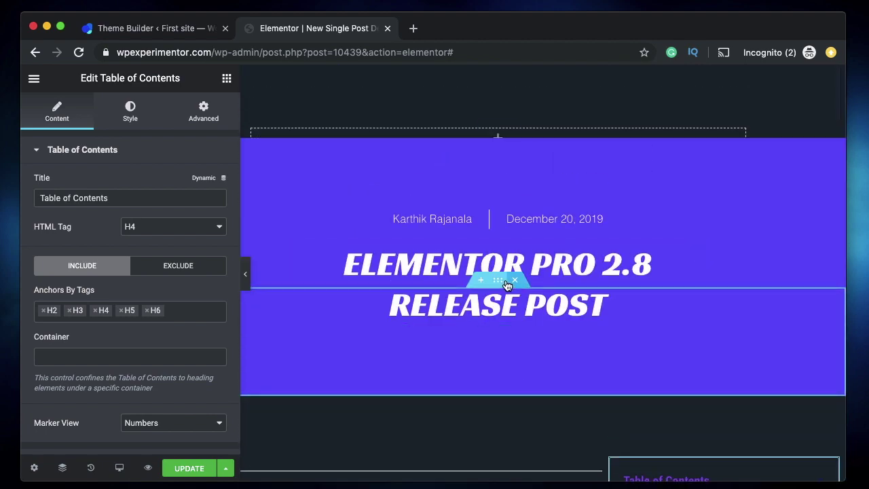
click(624, 266)
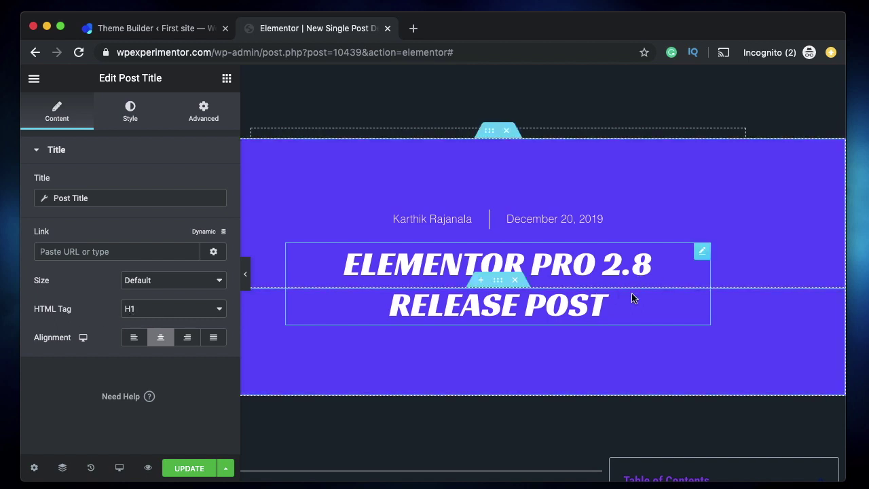
click(153, 313)
click(153, 319)
Check the Table of Contents entries beside the post content and update the template to refresh them
scroll(543, 305, down, 4)
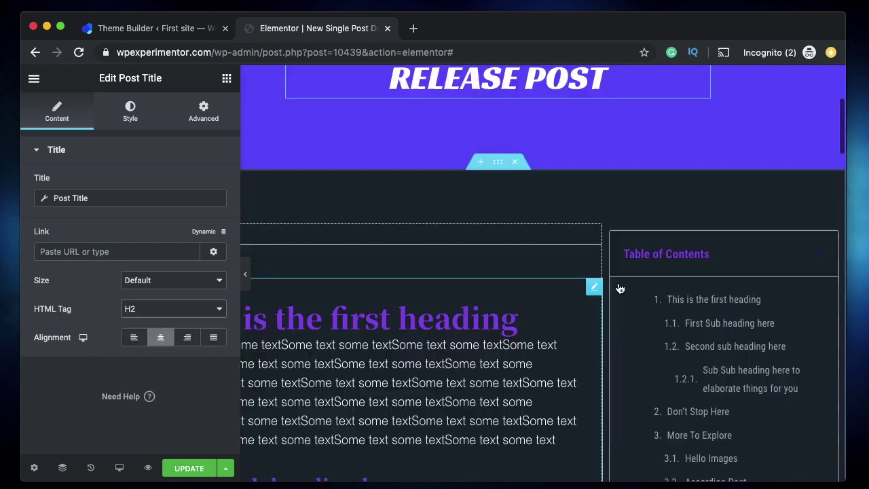
click(810, 295)
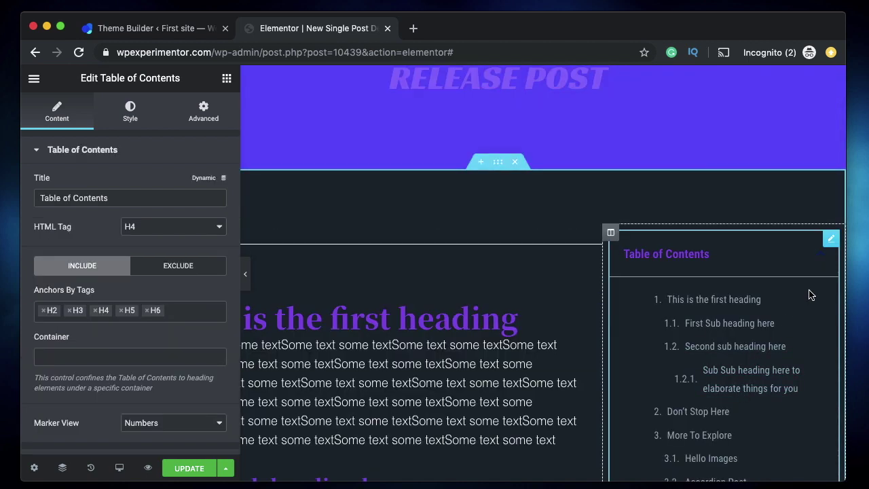
click(774, 346)
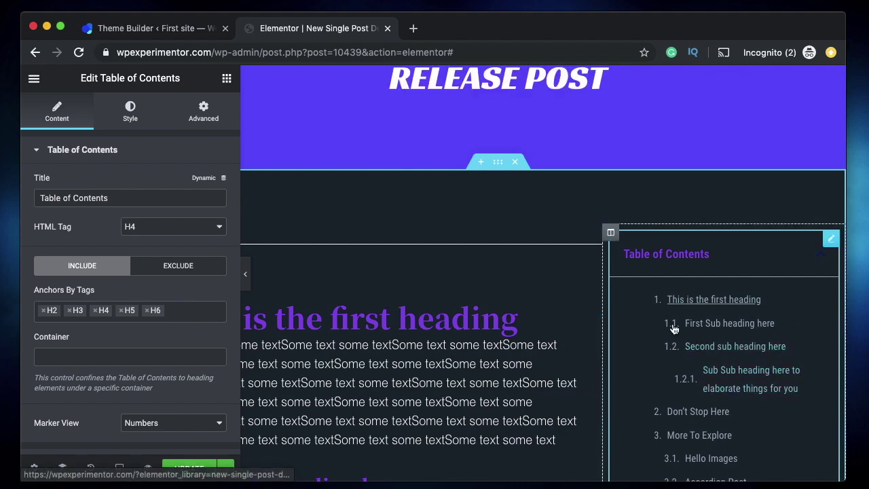
click(730, 387)
scroll(774, 235, up, 3)
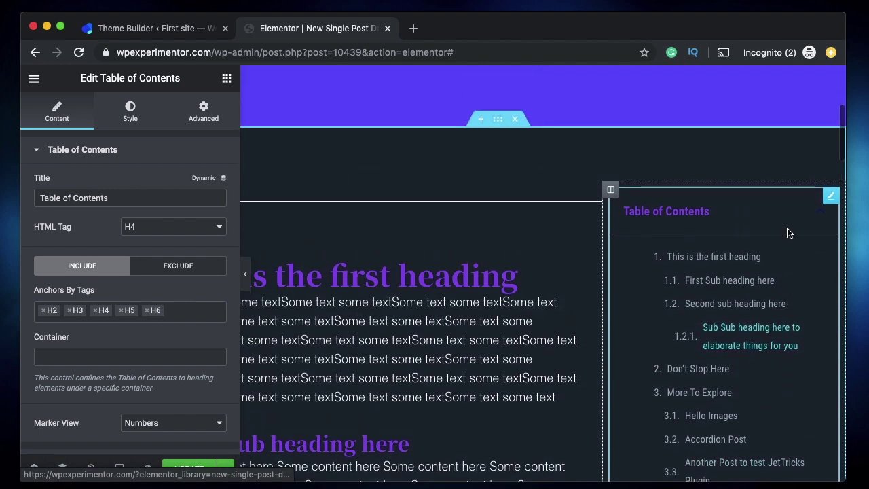
click(185, 469)
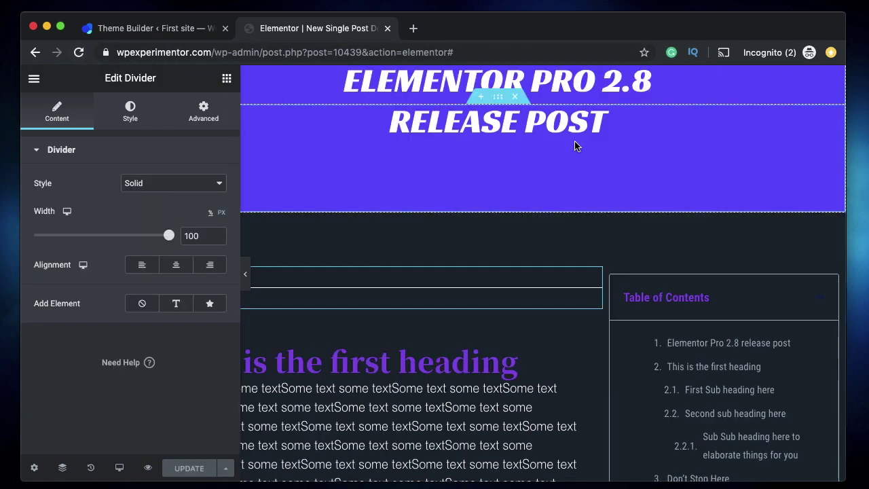
Compare the Post Title with the entries in the Table of Contents while moving through the post
click(675, 88)
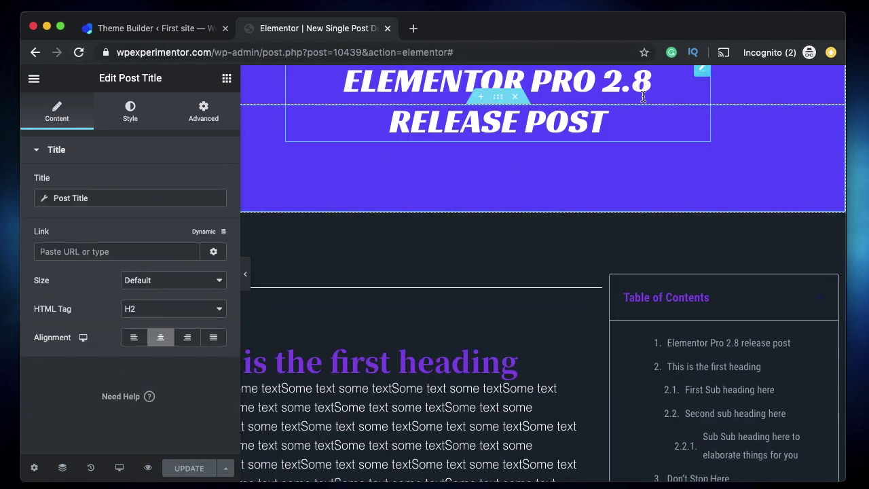
scroll(651, 93, up, 1)
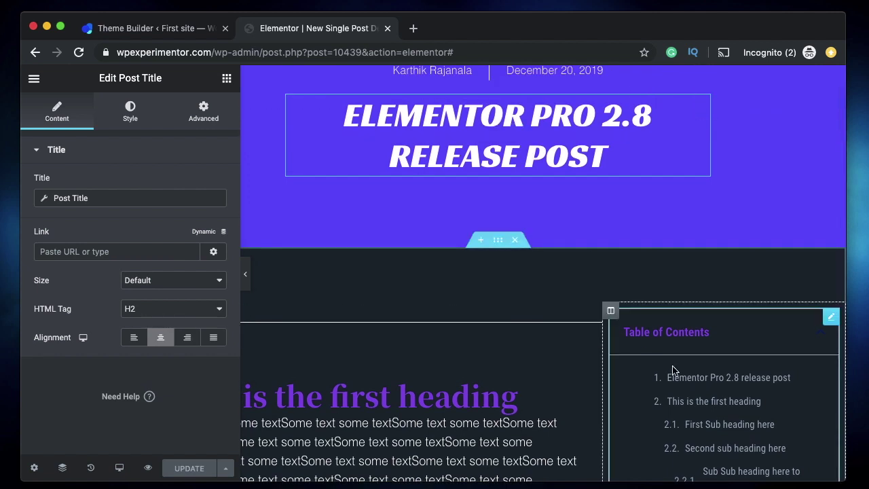
scroll(673, 370, down, 1)
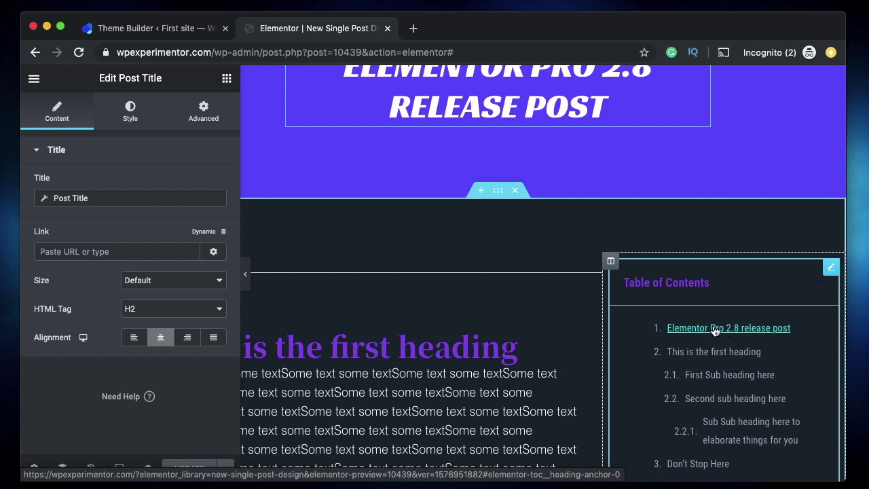
scroll(715, 330, down, 6)
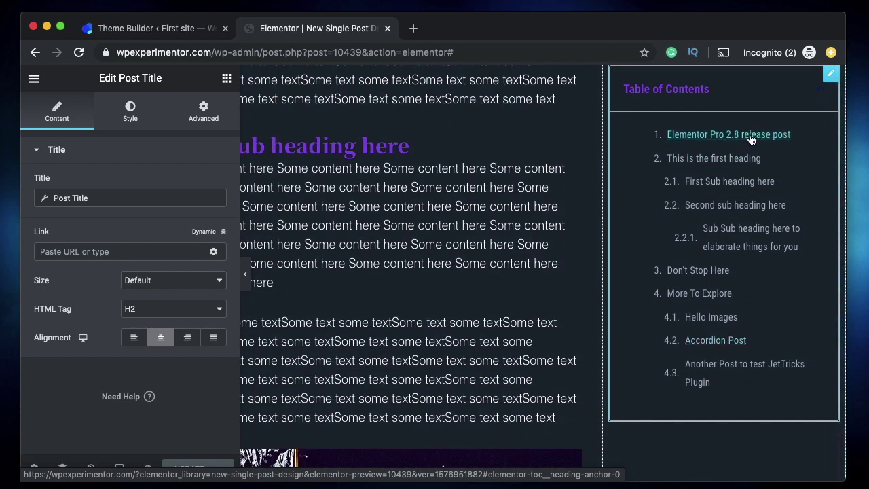
scroll(403, 223, up, 6)
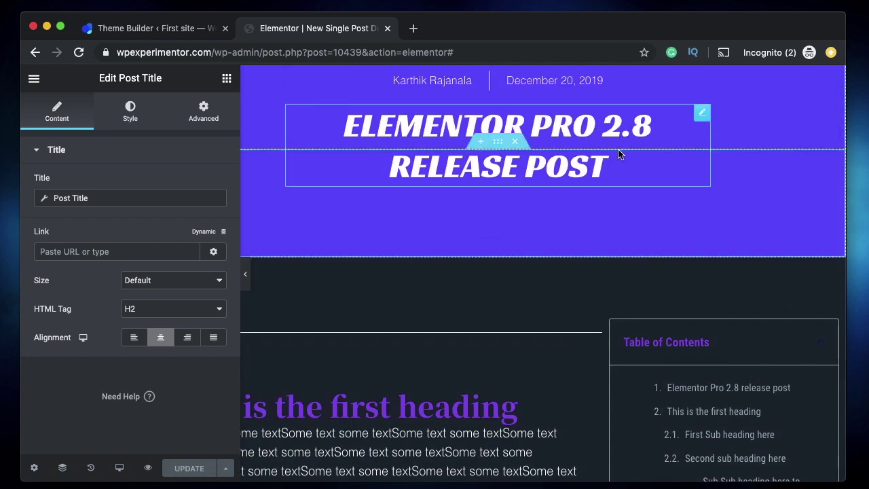
Set the Post Title widget's HTML tag back to H1 and look over the Table of Contents
click(169, 311)
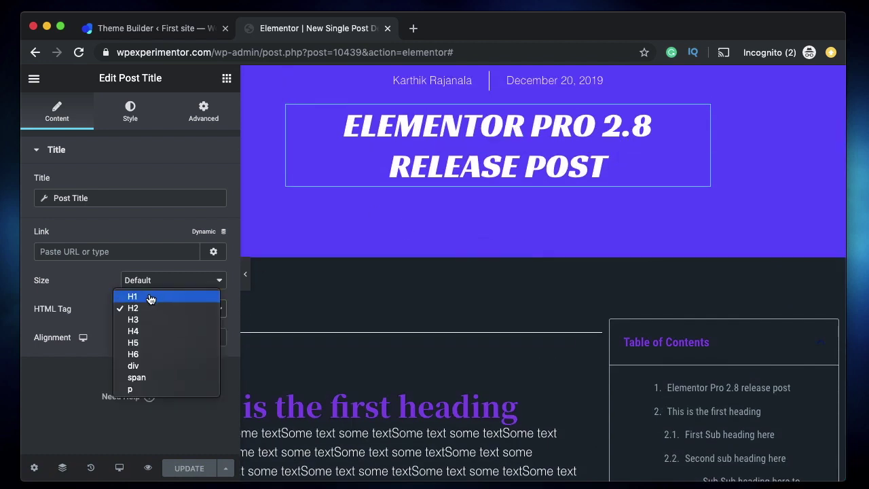
click(150, 299)
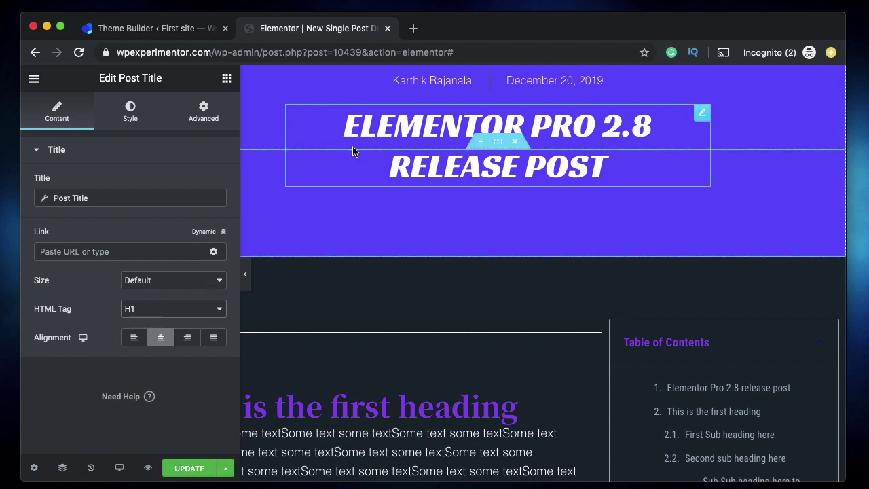
scroll(493, 303, down, 3)
scroll(491, 301, right, 3)
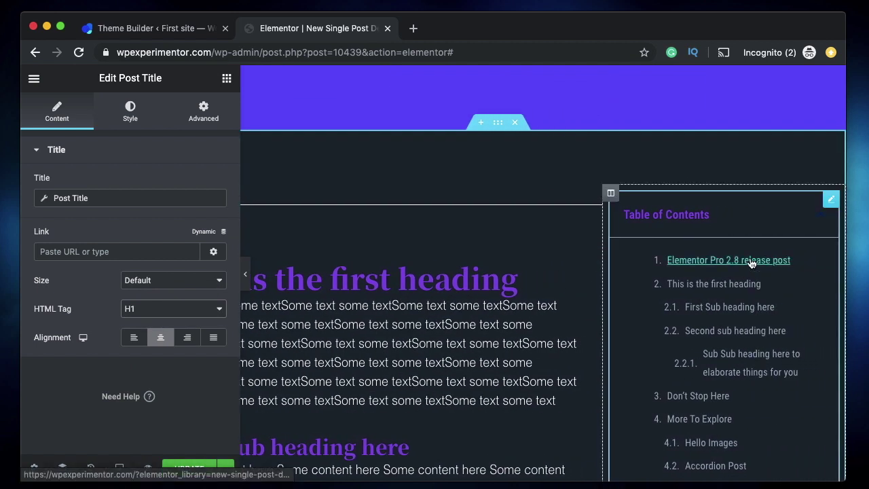
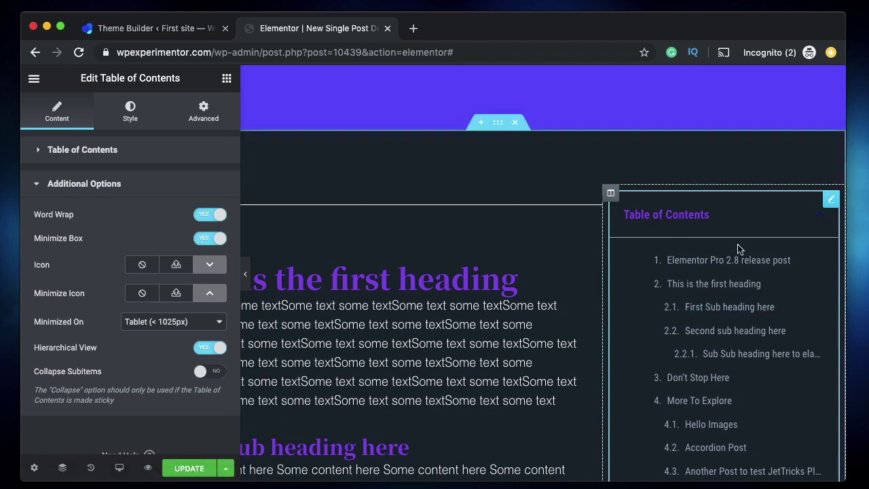
Preview the Table of Contents with the editing panel hidden, and review the Minimized On options, keeping Tablet (< 1025px)
key(super+p)
scroll(747, 237, down, 3)
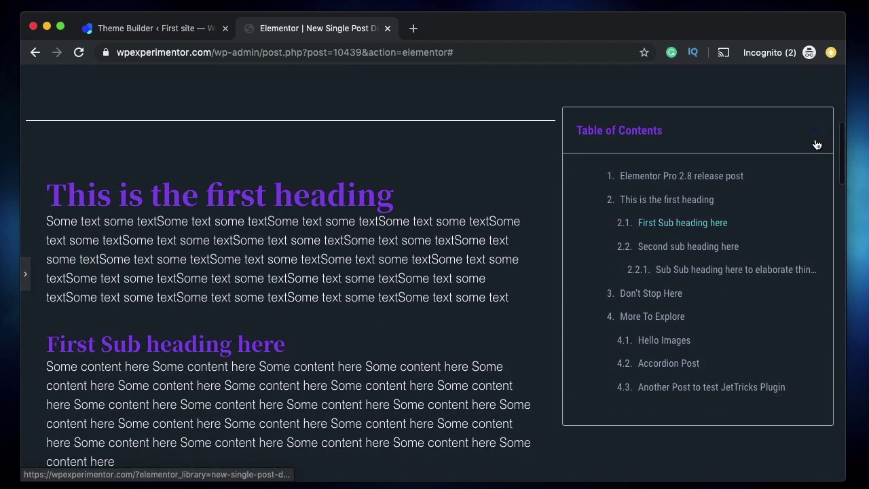
key(super+p)
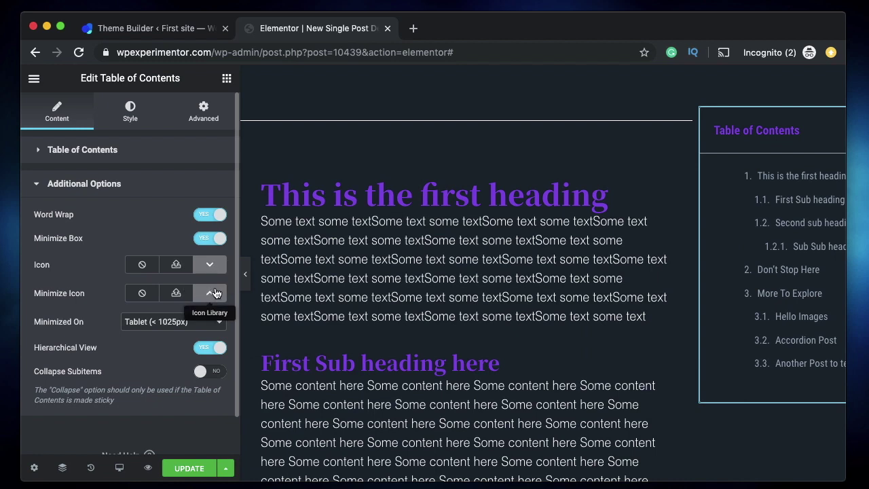
click(171, 322)
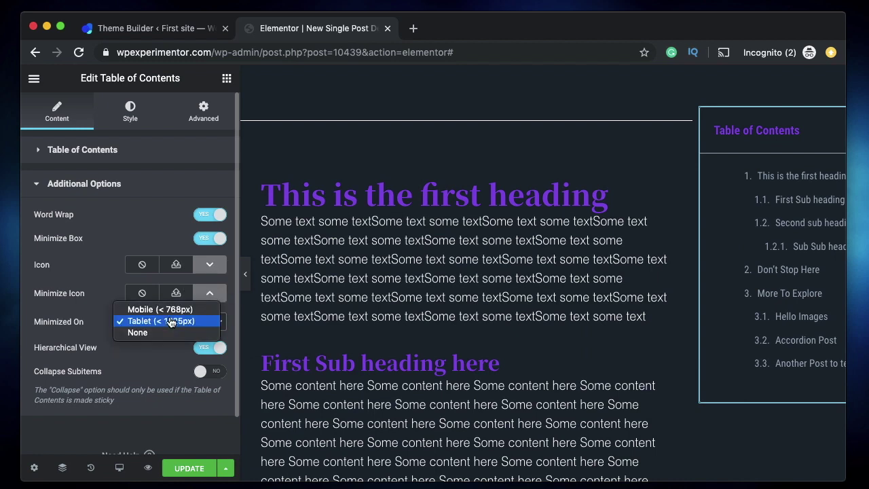
click(174, 322)
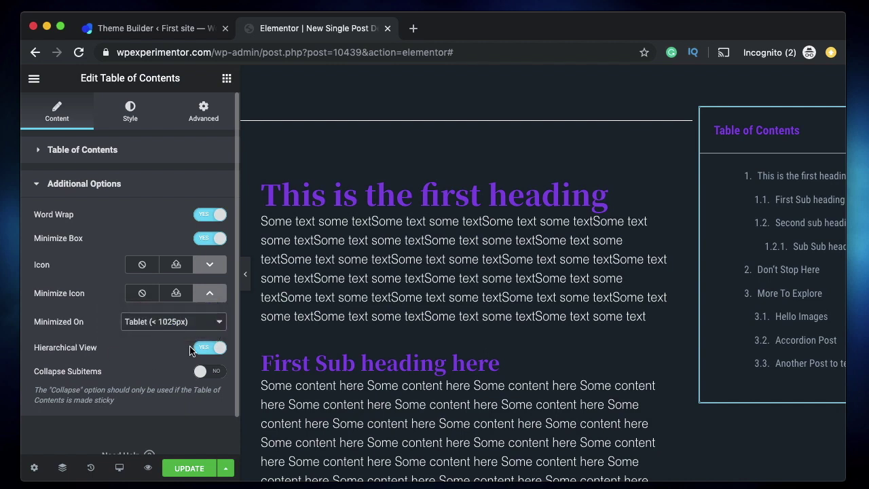
Try Collapse Subitems on the Table of Contents and turn it off again
scroll(625, 252, right, 3)
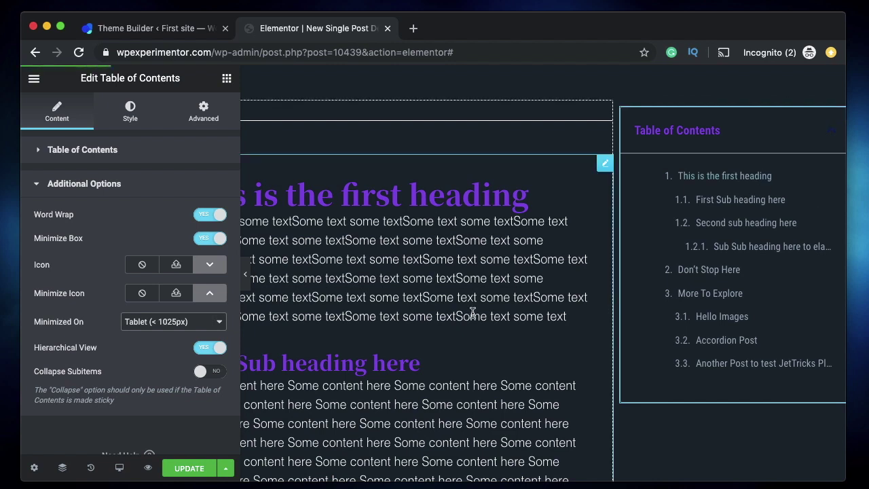
click(207, 376)
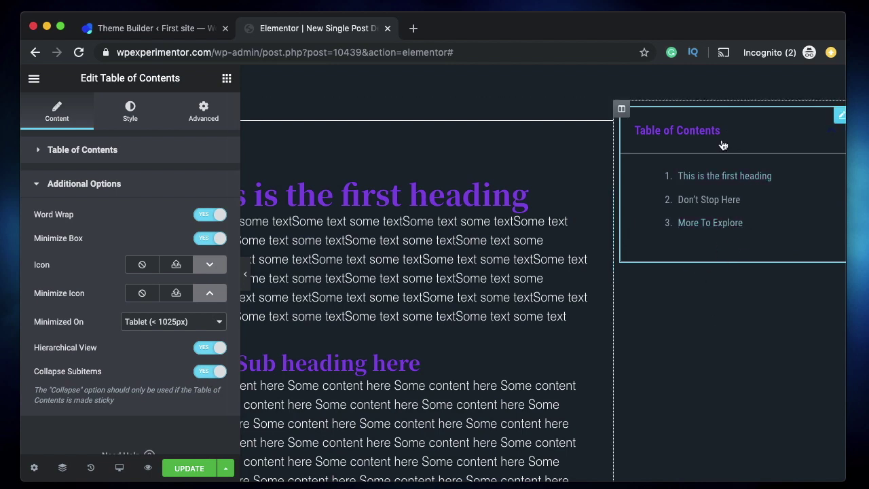
click(216, 372)
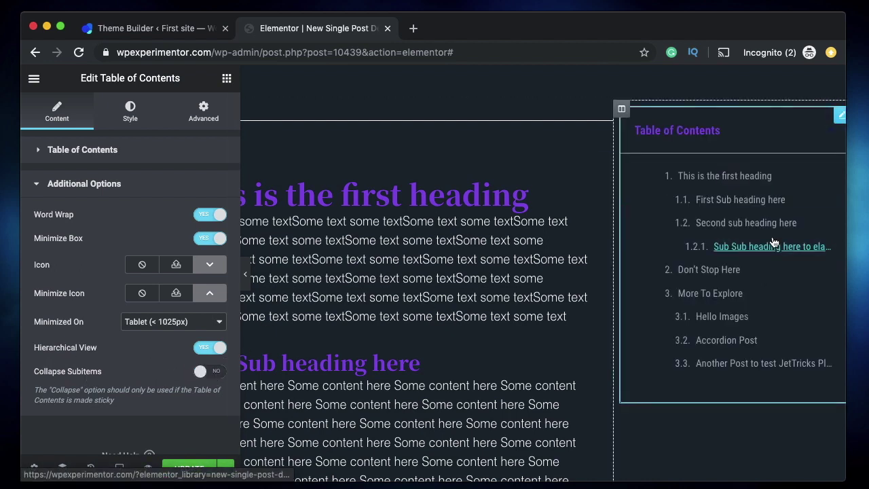
View the Table of Contents' Exclude settings, try the Bullets marker view with the filled square icon, and set it back to Numbers
click(83, 149)
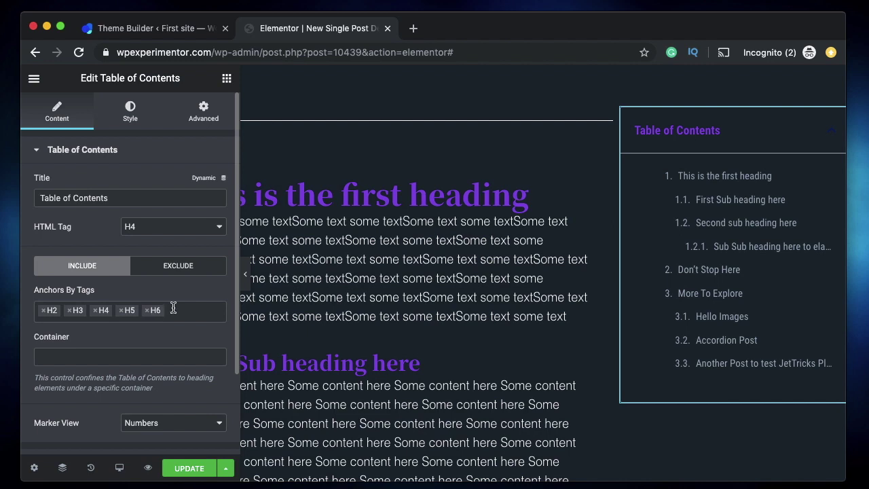
click(178, 272)
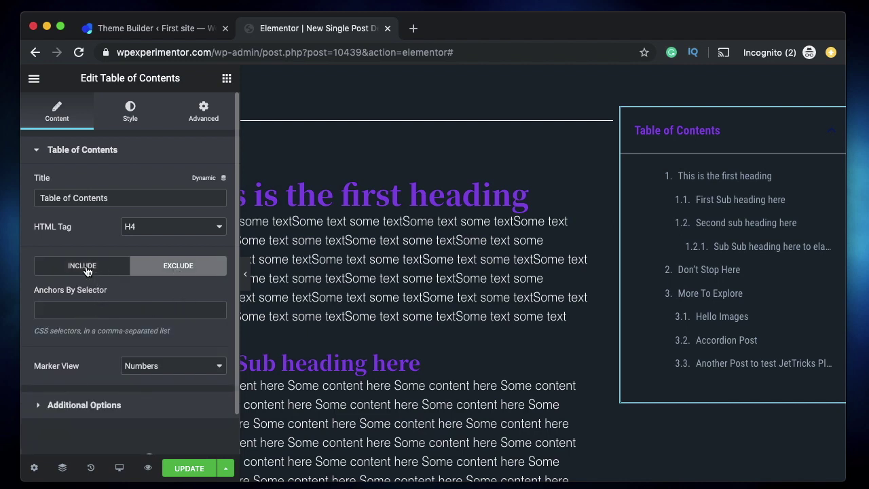
click(166, 368)
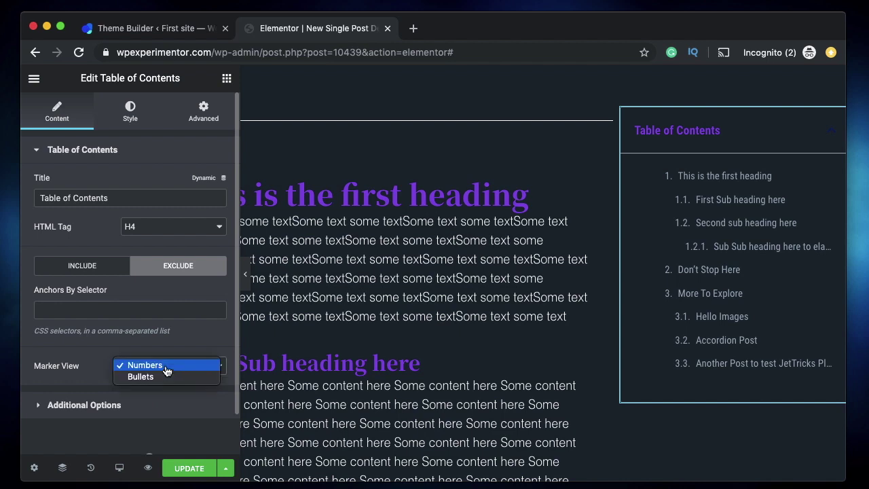
click(166, 378)
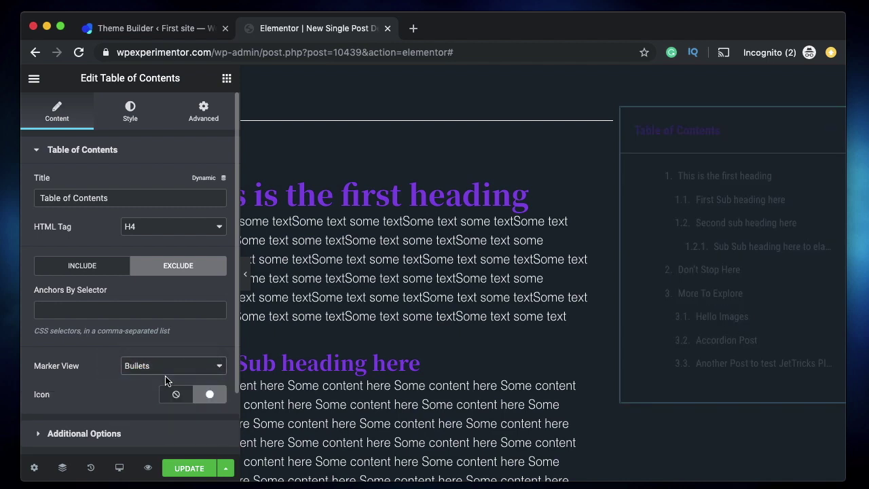
click(218, 397)
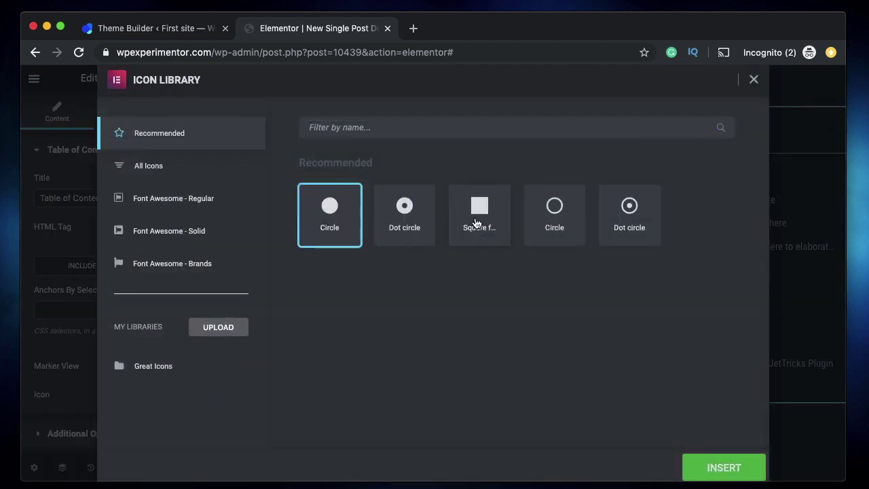
click(477, 223)
click(722, 467)
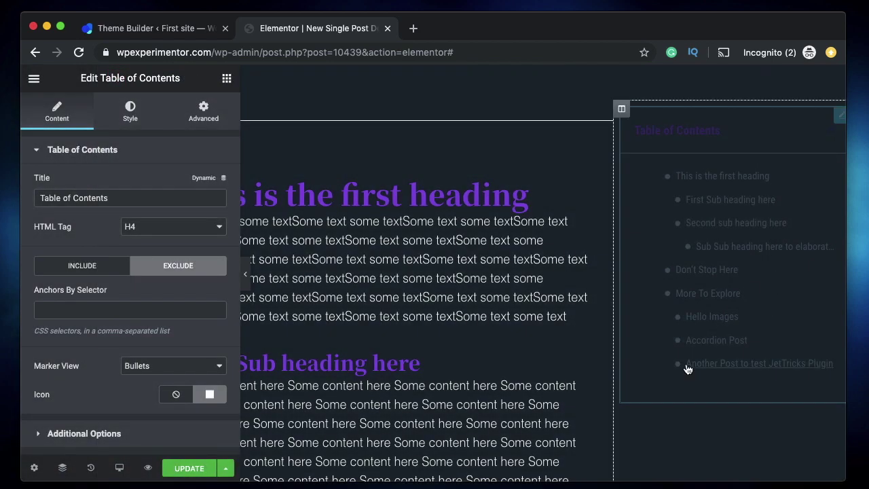
click(158, 375)
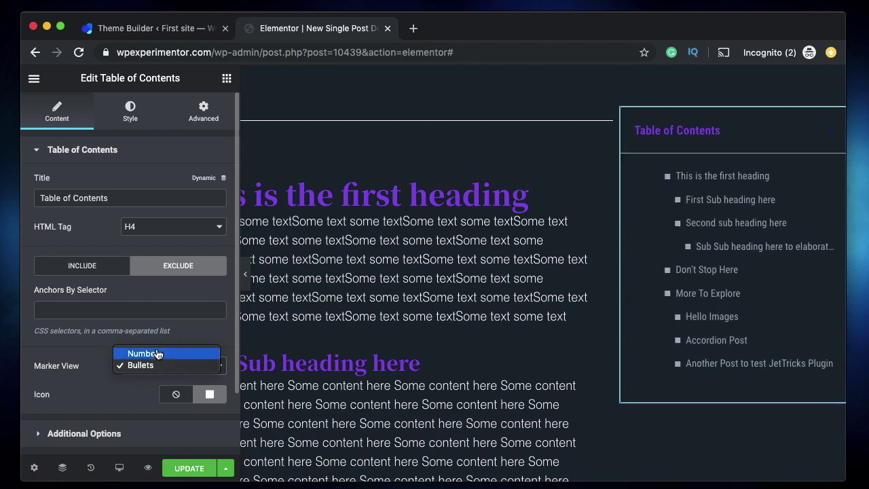
click(157, 354)
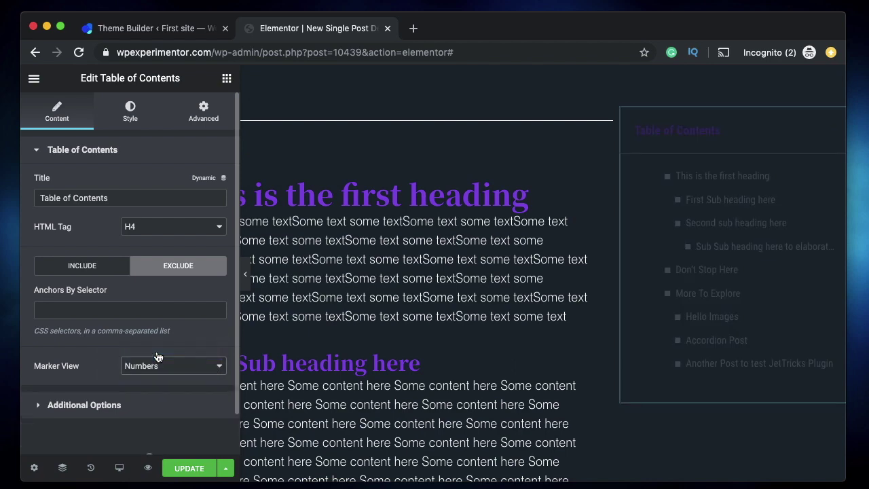
Test the minimize arrow of the Table of Contents by collapsing and expanding the box
scroll(679, 204, up, 2)
click(679, 204)
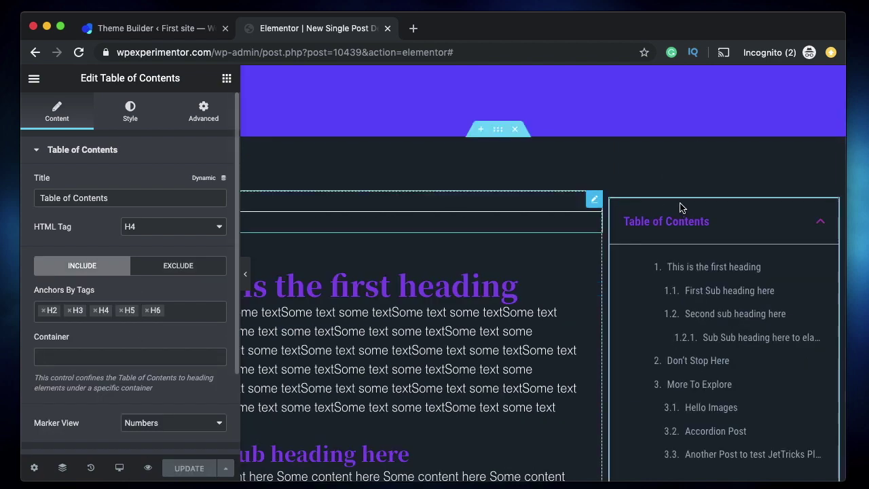
click(821, 222)
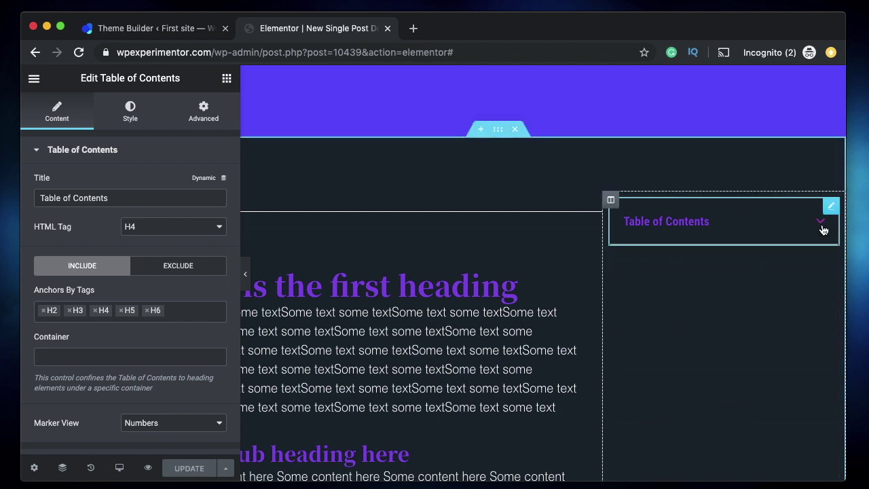
click(821, 222)
click(821, 222)
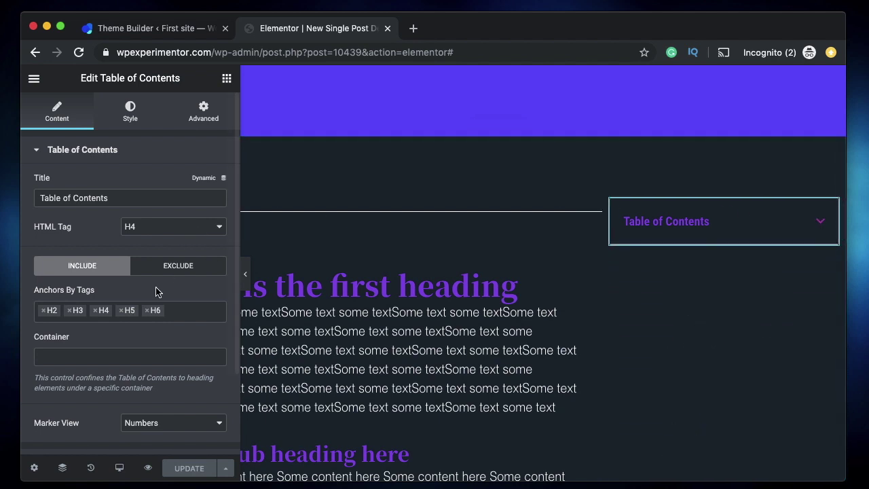
Try Minimized On at Tablet (< 1025px) in the Table of Contents' Additional Options and set it back to Mobile (< 768px)
scroll(155, 292, down, 3)
click(118, 364)
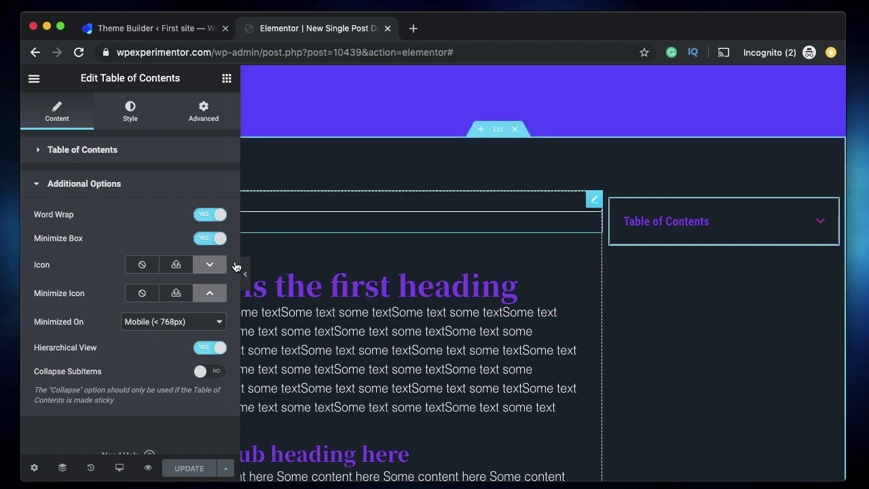
click(171, 325)
click(171, 321)
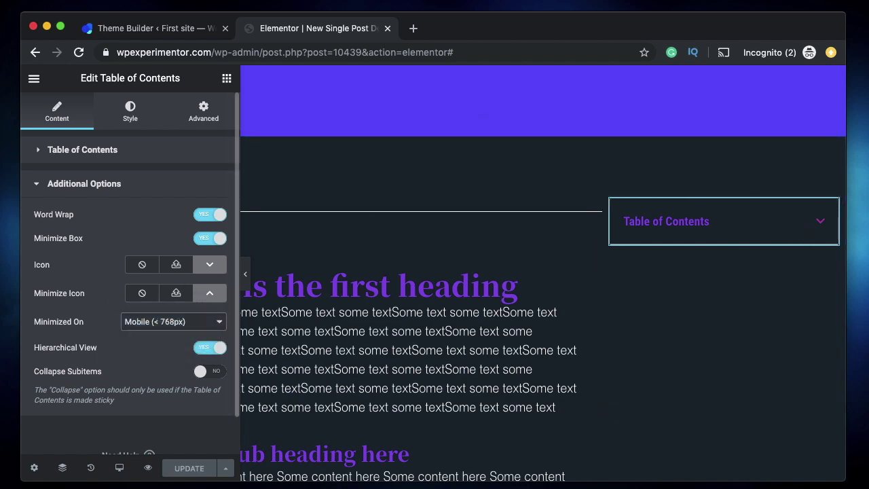
click(185, 324)
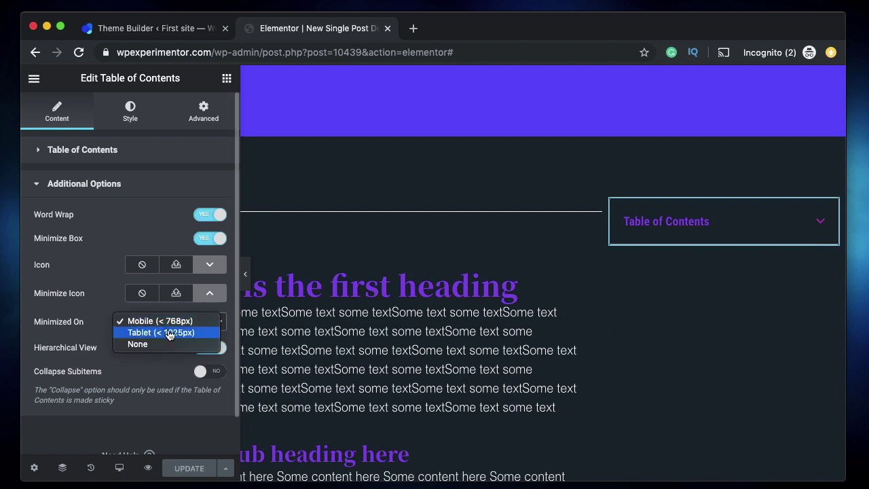
click(172, 332)
click(185, 326)
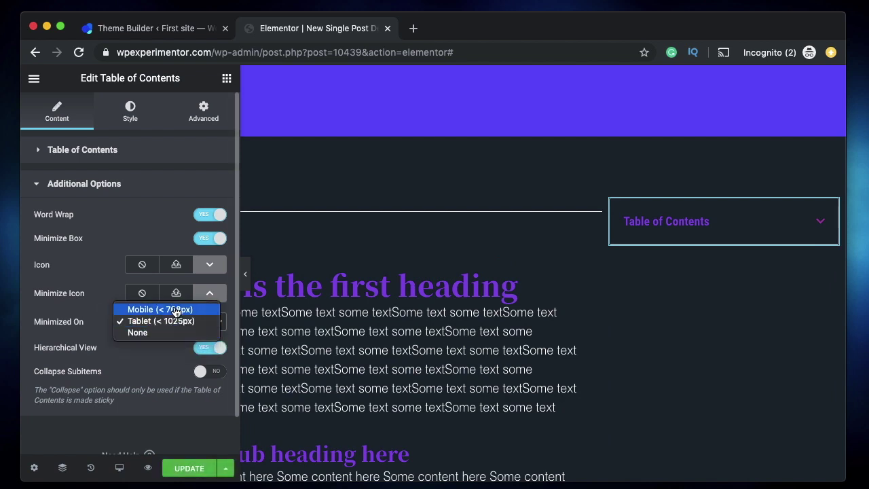
click(176, 310)
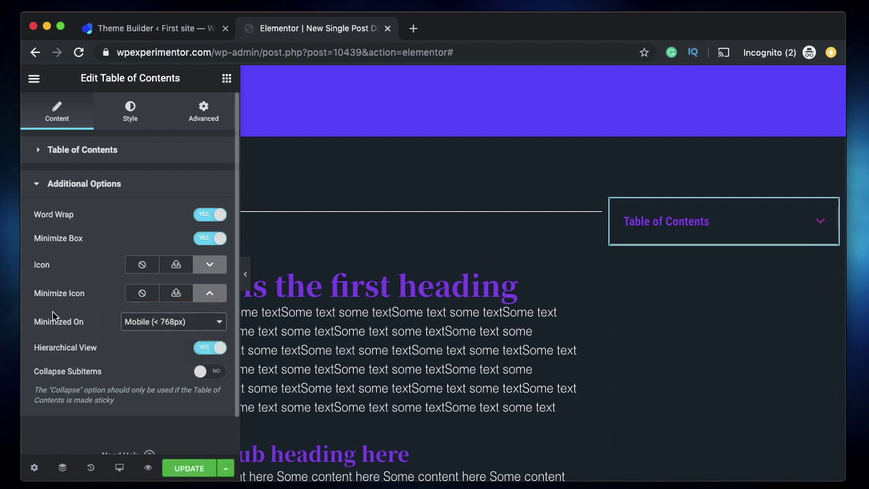
Expand the Table of Contents box and examine how it overlaps the page down to the More To Explore section
click(821, 226)
scroll(454, 354, down, 2)
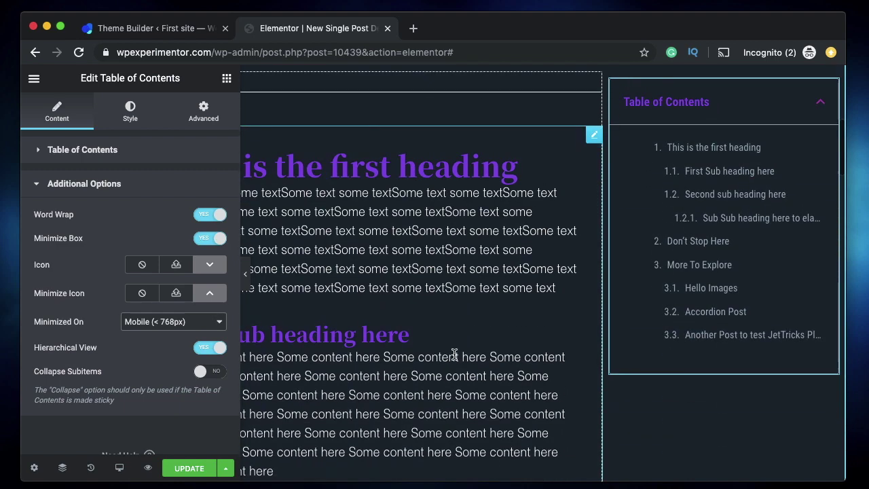
scroll(454, 354, left, 2)
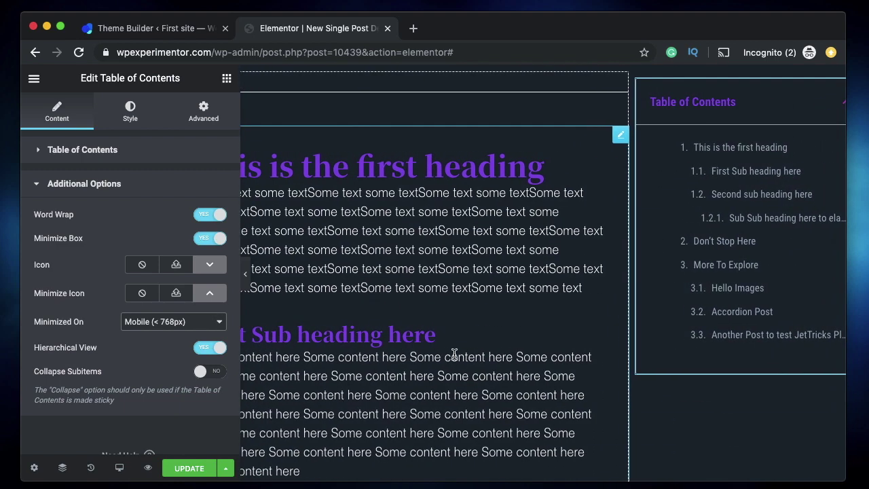
scroll(454, 354, down, 1)
scroll(455, 356, up, 6)
scroll(490, 421, down, 7)
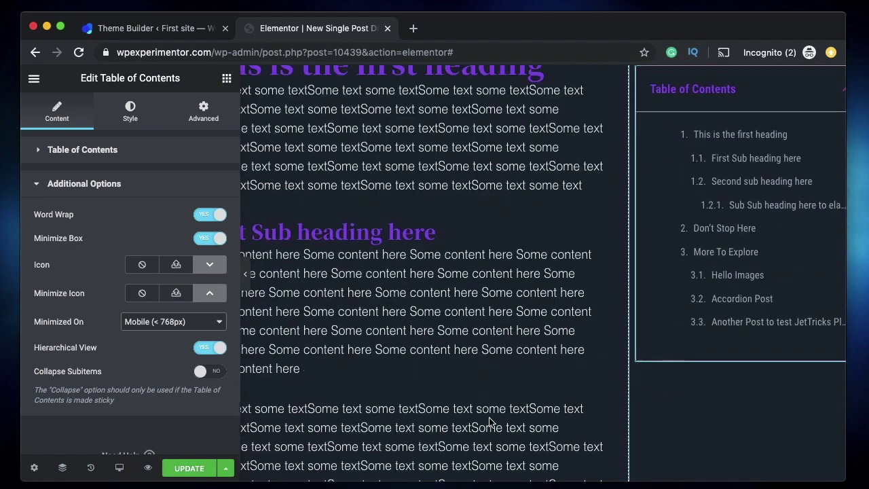
scroll(489, 421, down, 15)
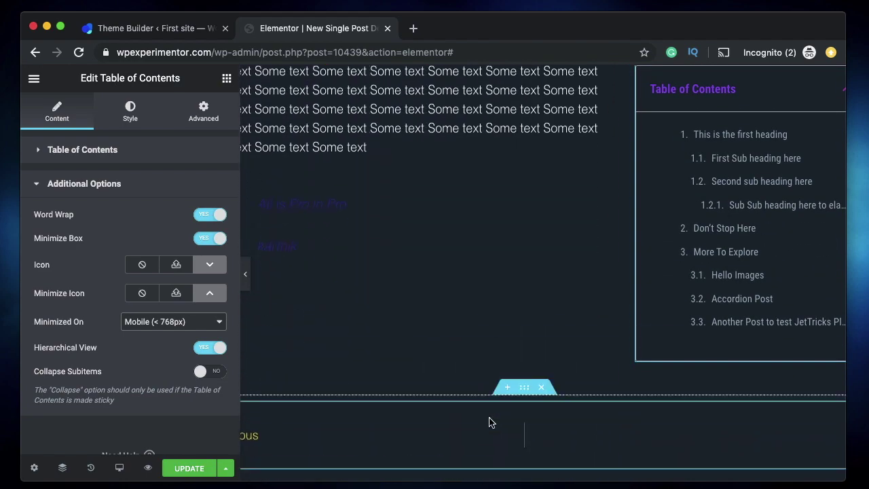
scroll(489, 423, down, 5)
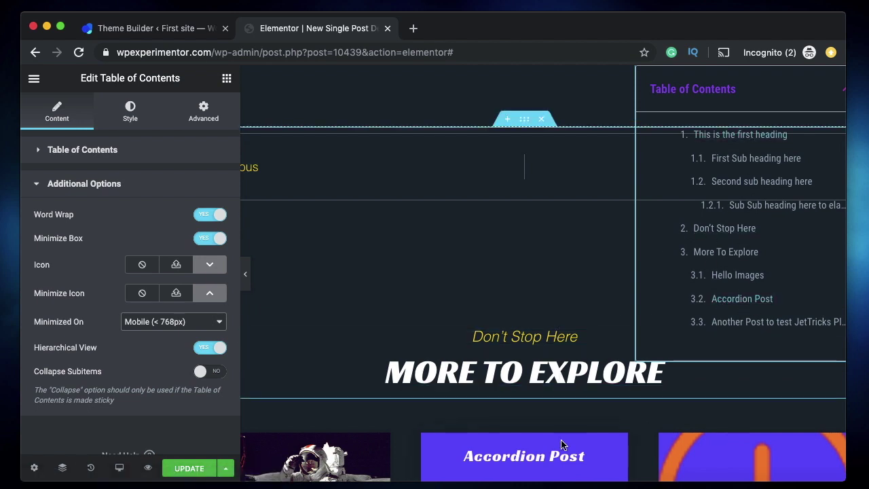
scroll(561, 444, up, 1)
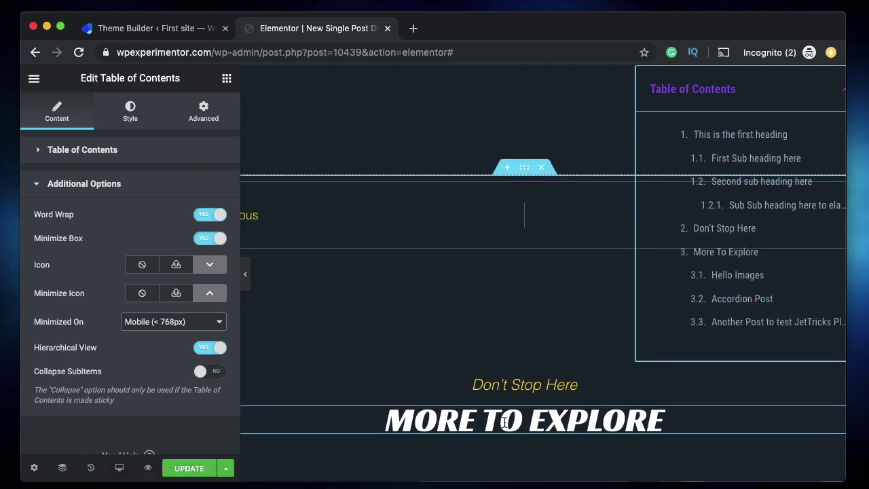
scroll(513, 372, down, 1)
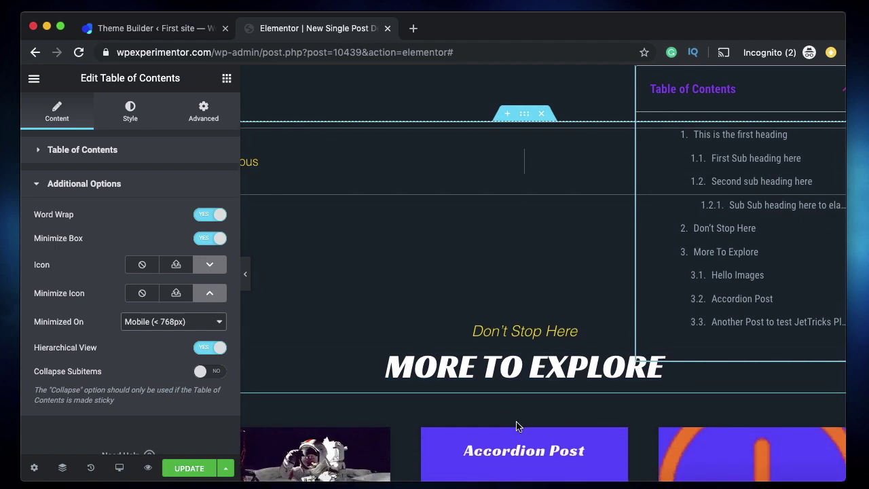
scroll(506, 346, down, 2)
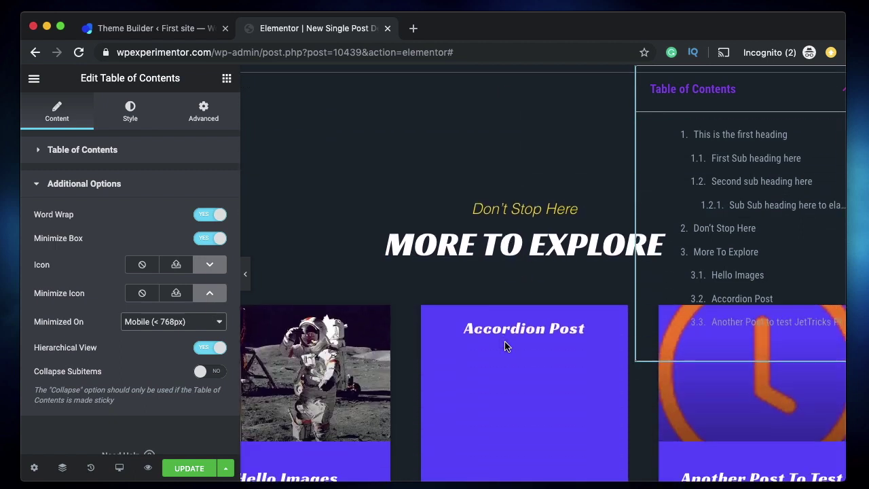
scroll(582, 377, left, 1)
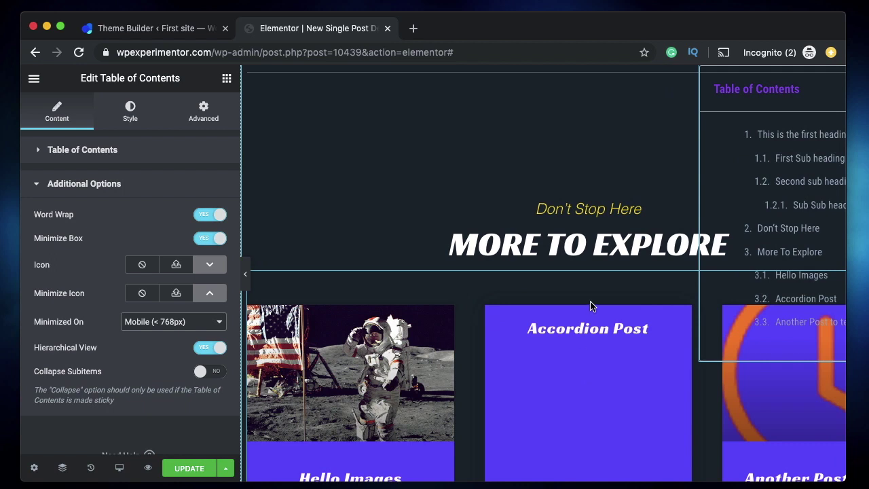
Inspect the settings of the Don't Stop Here heading and of the spacer above it
click(593, 207)
scroll(591, 206, right, 1)
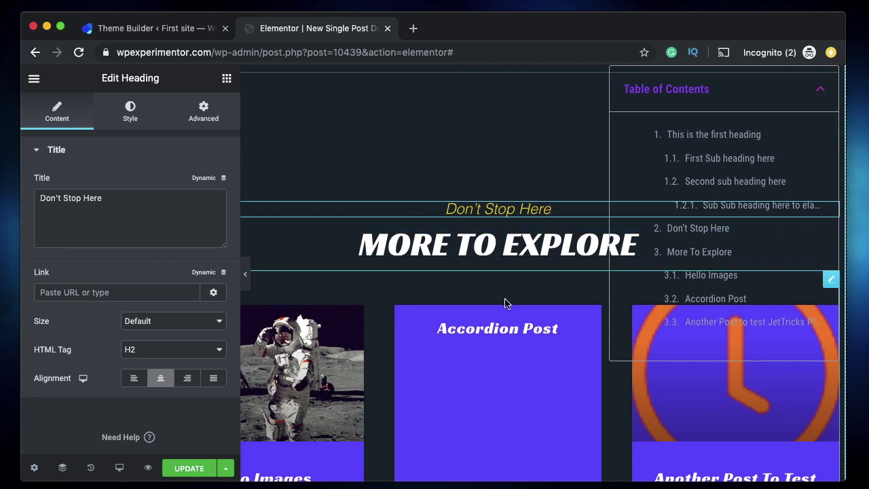
scroll(505, 303, left, 3)
click(538, 139)
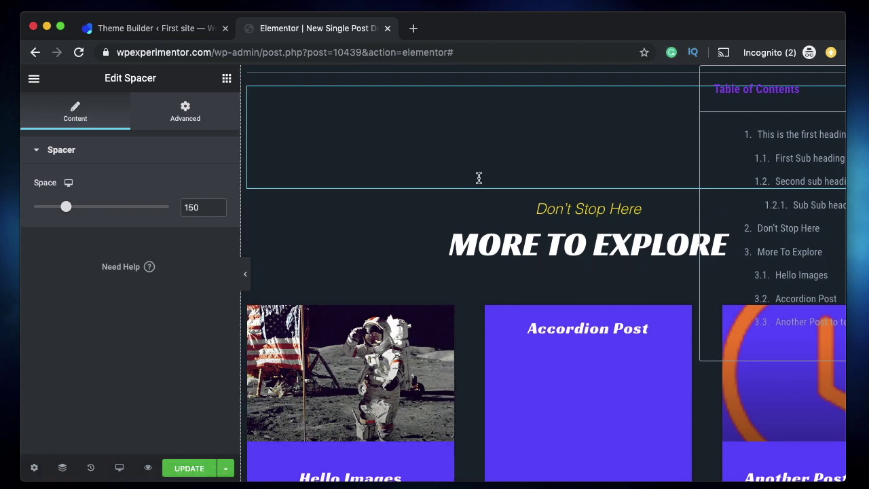
Try excluding header,footer as anchor selectors in the Table of Contents and clear the entry again
click(733, 149)
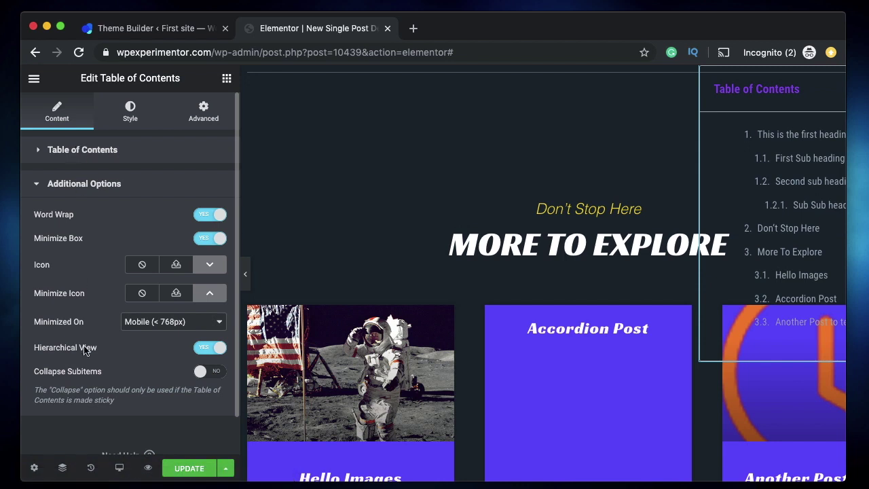
click(103, 158)
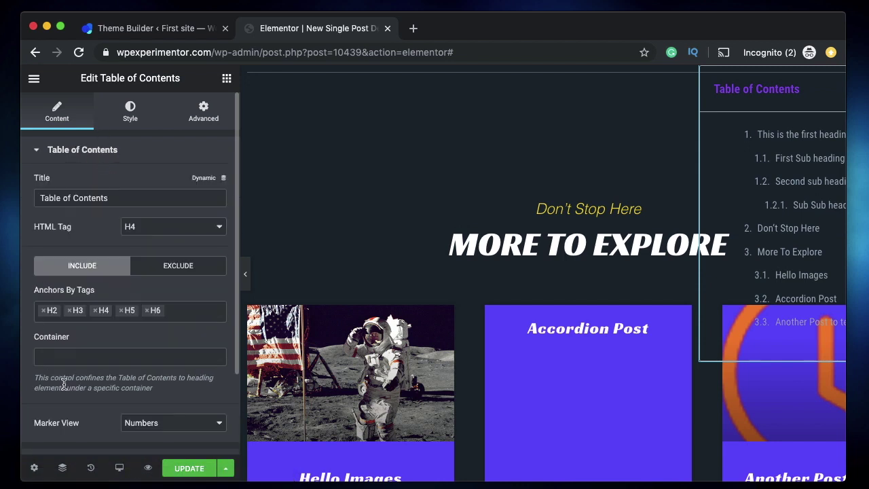
scroll(77, 385, down, 1)
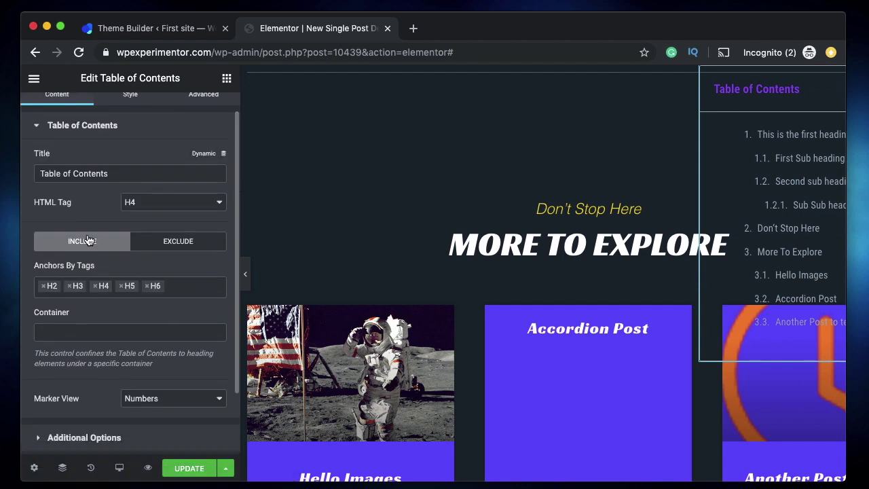
click(171, 246)
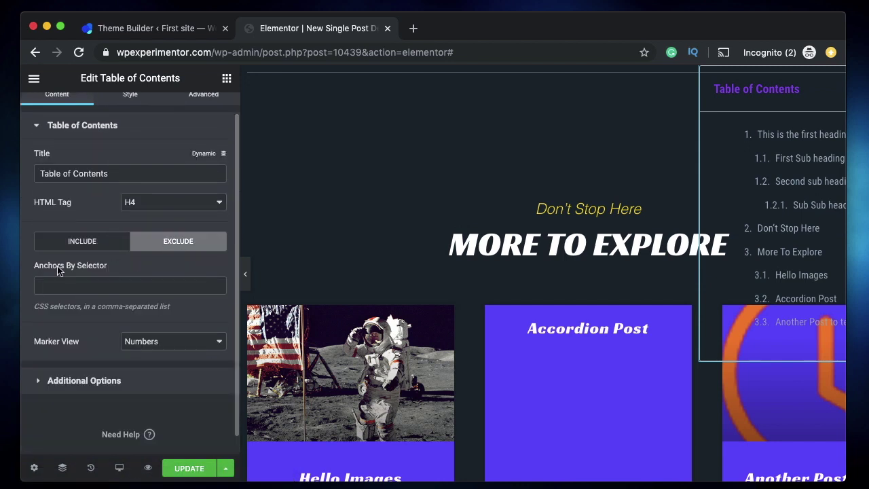
click(91, 285)
text(header,footer)
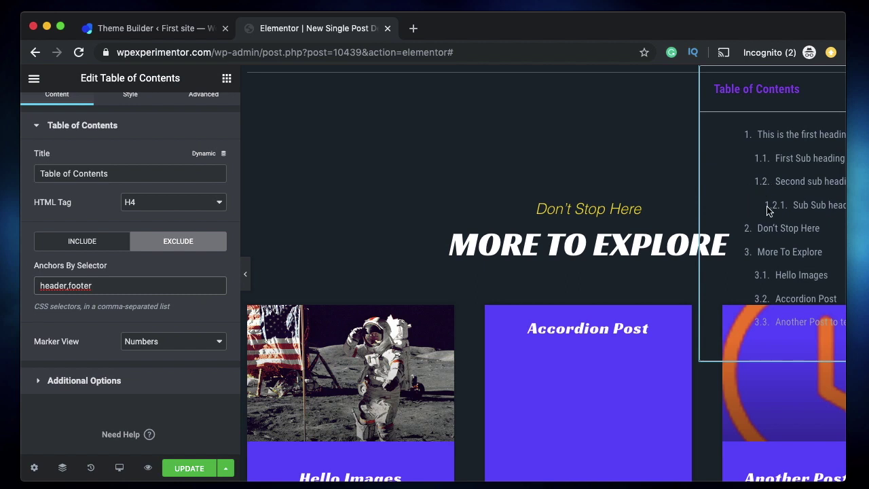
triple_click(109, 285)
key(BackSpace)
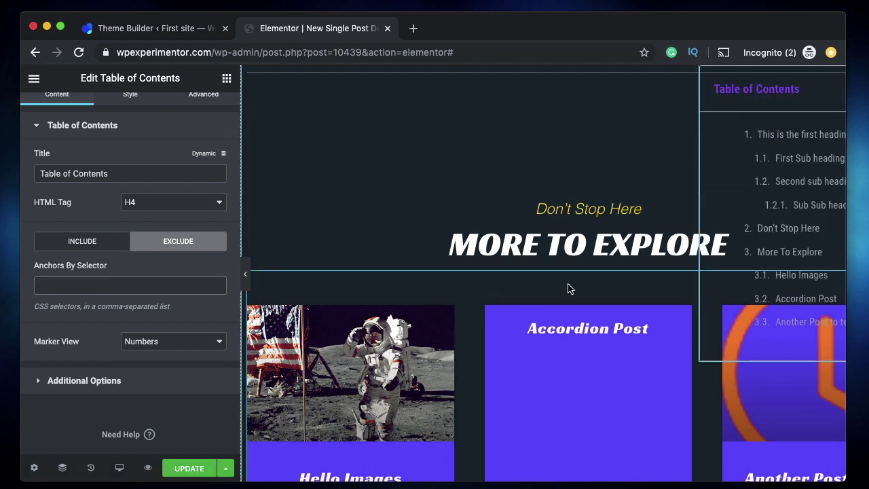
Show the Navigator, select the More Posts section in it and expand that section's contents
click(609, 285)
scroll(391, 305, up, 1)
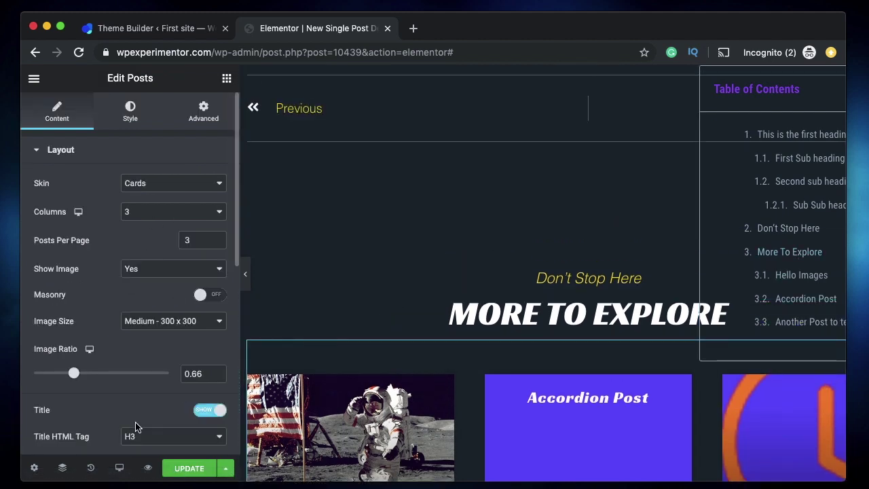
click(62, 469)
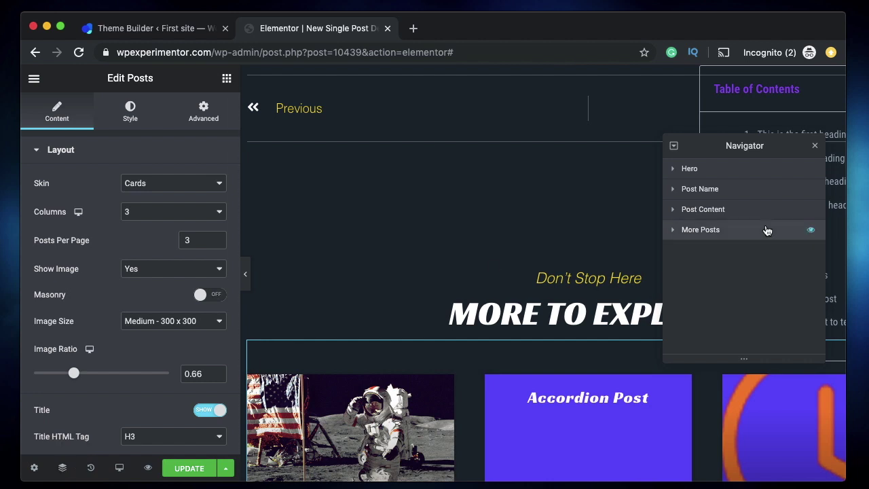
click(719, 231)
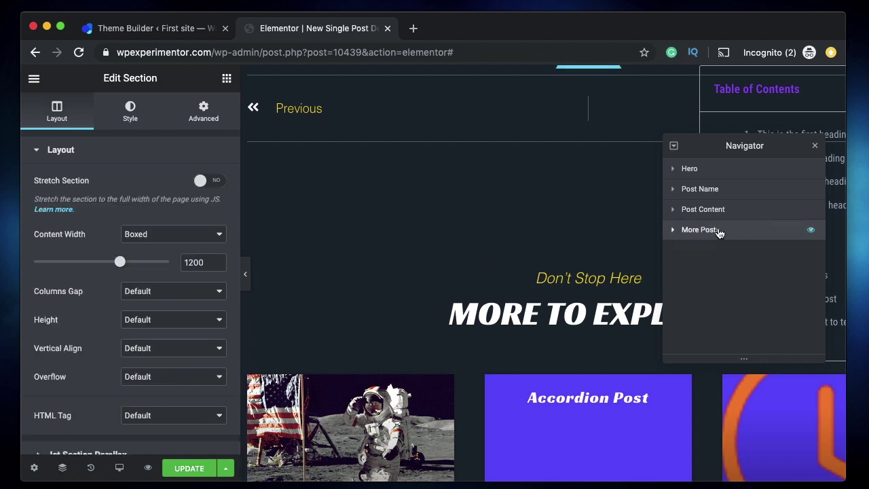
click(673, 231)
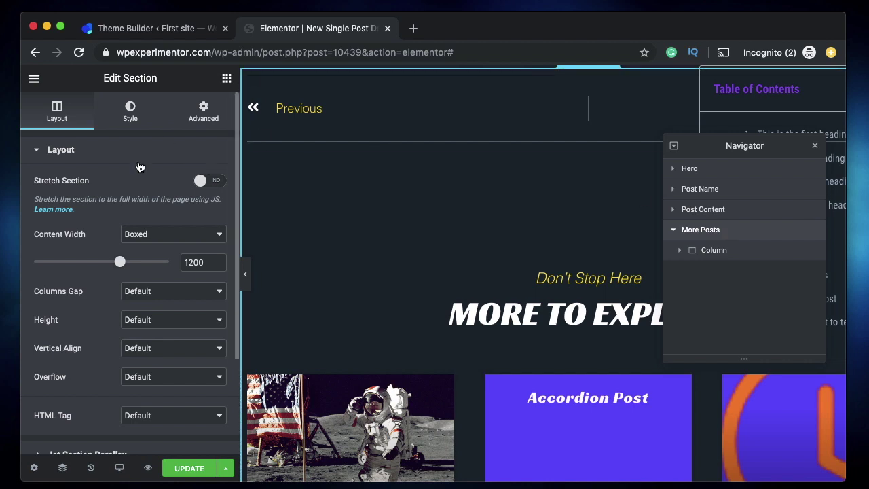
Give the More Posts section the CSS class notme and the CSS ID notmeplz in its advanced settings
click(210, 112)
scroll(124, 352, down, 1)
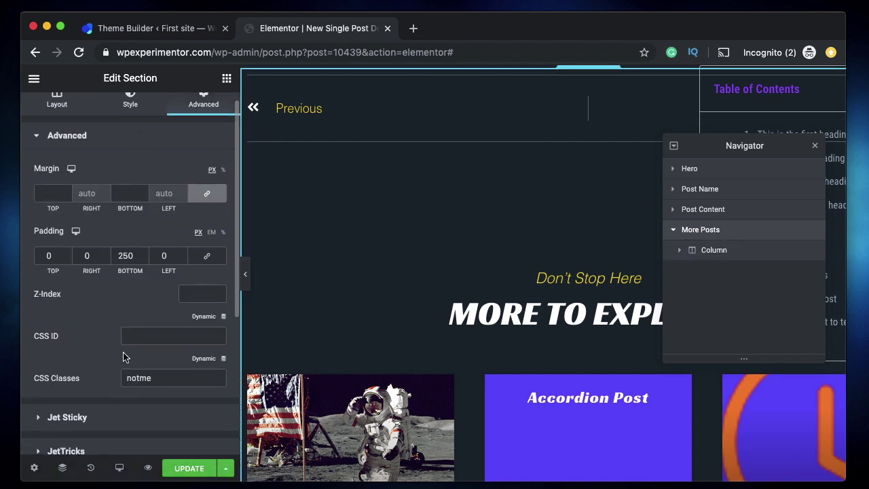
double_click(159, 377)
text(n)
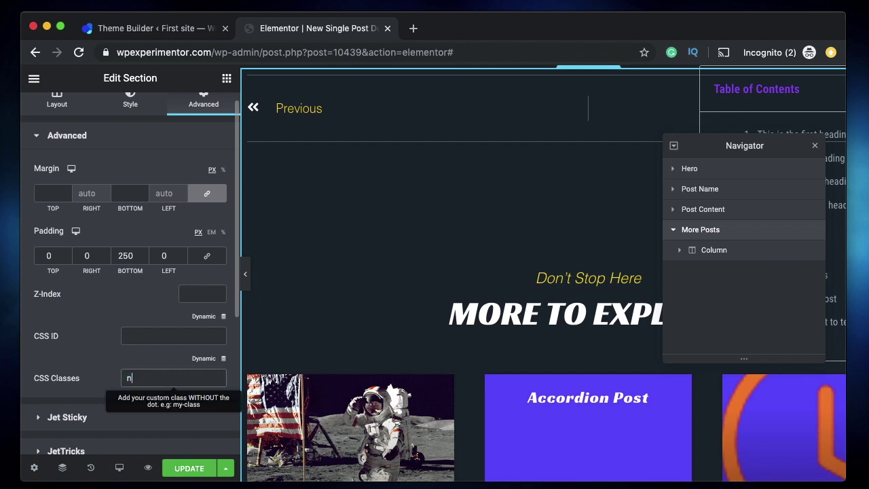
double_click(136, 381)
click(165, 380)
click(142, 338)
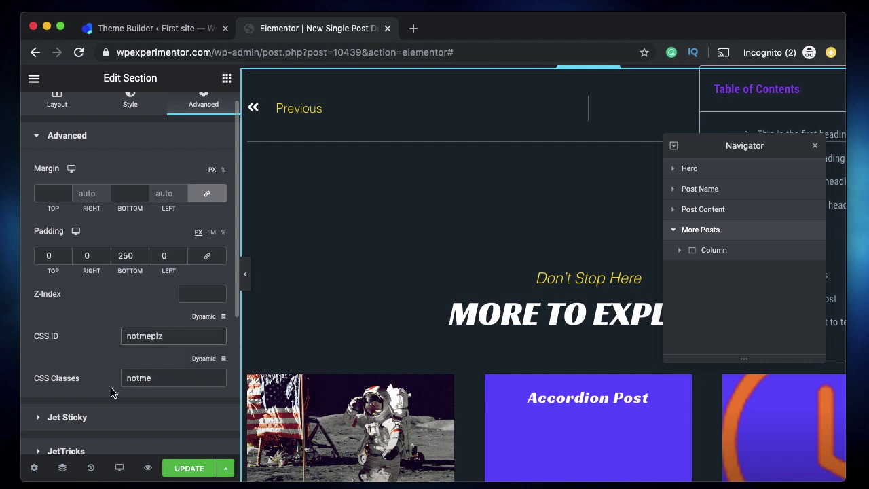
double_click(173, 378)
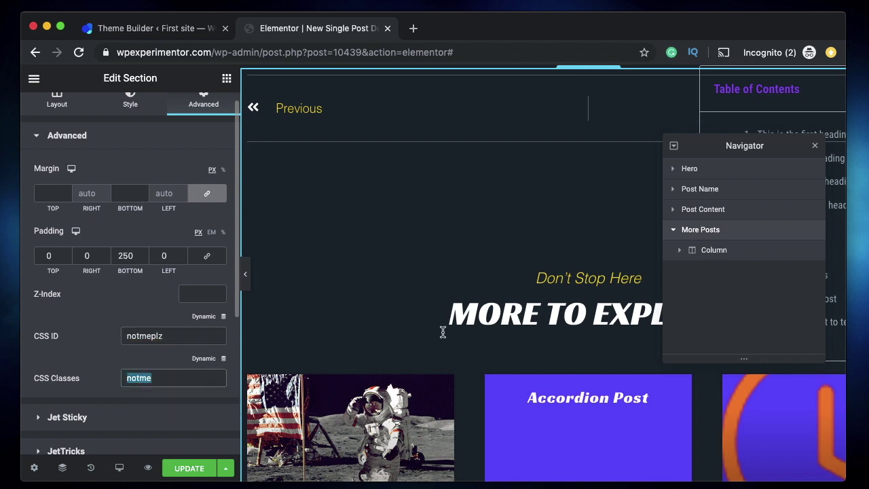
Close the Navigator and exclude anchors matching the selector .notme in the Table of Contents widget
scroll(442, 324, up, 15)
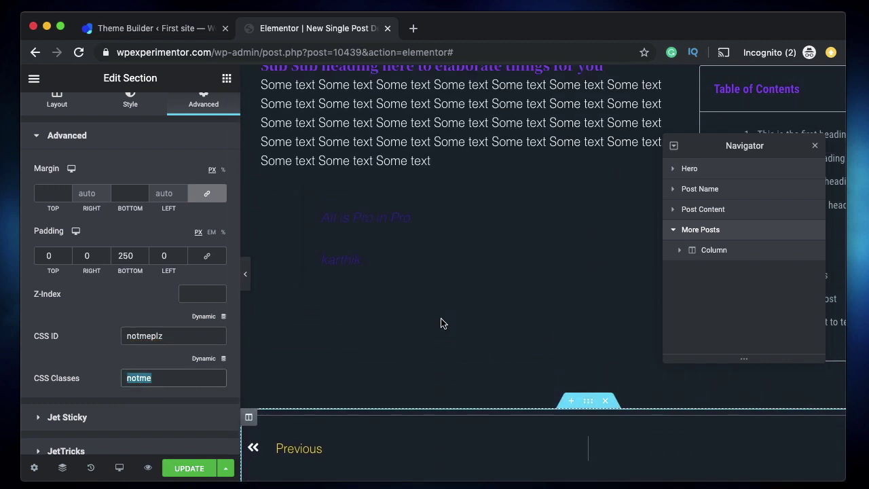
click(815, 145)
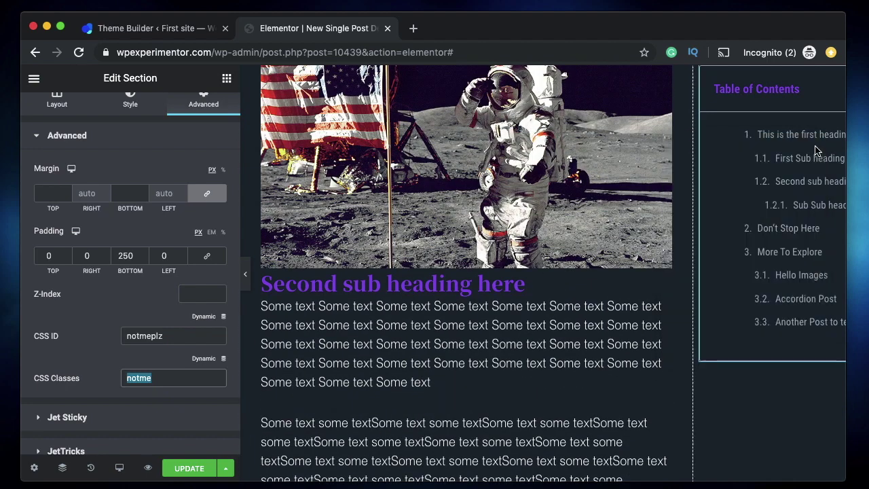
scroll(686, 197, right, 3)
click(795, 107)
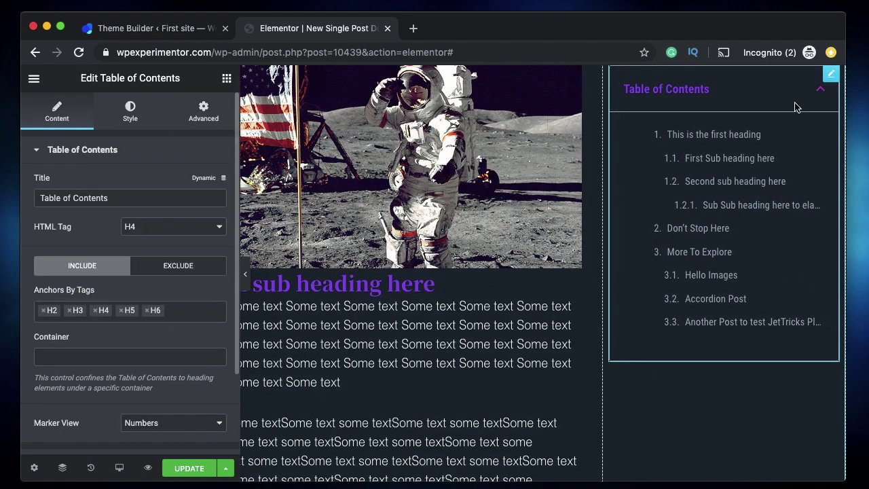
click(179, 273)
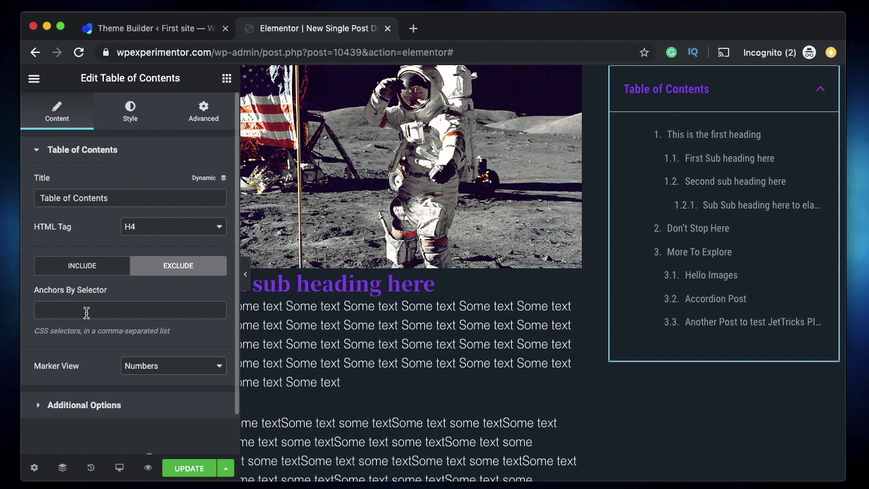
click(86, 312)
text(.)
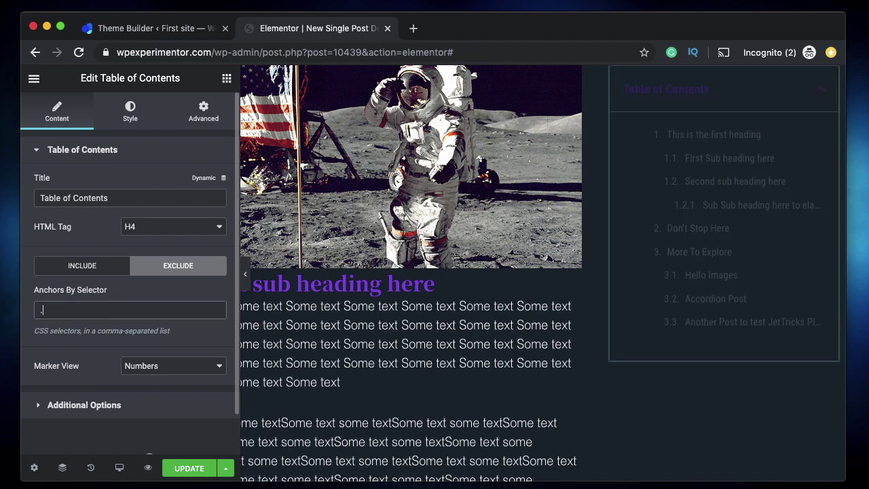
text(notme)
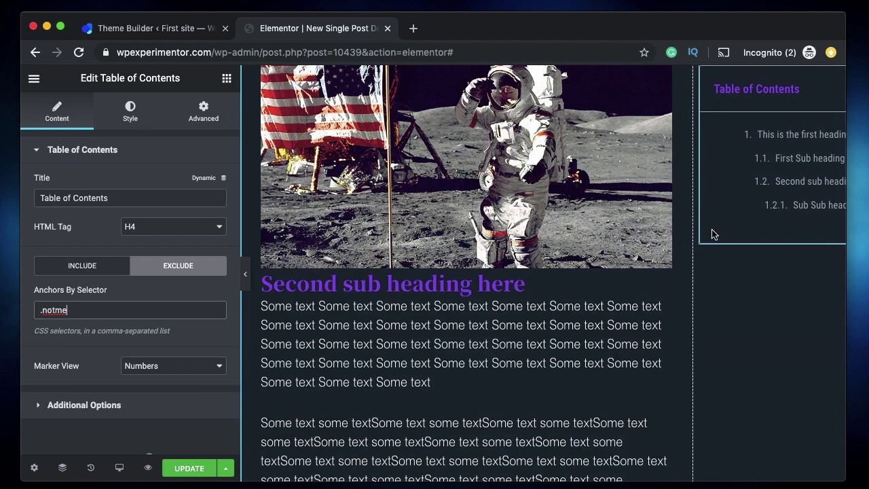
Compare the headings of the More Posts section with the entries listed in the Table of Contents
scroll(485, 326, down, 5)
scroll(483, 330, down, 5)
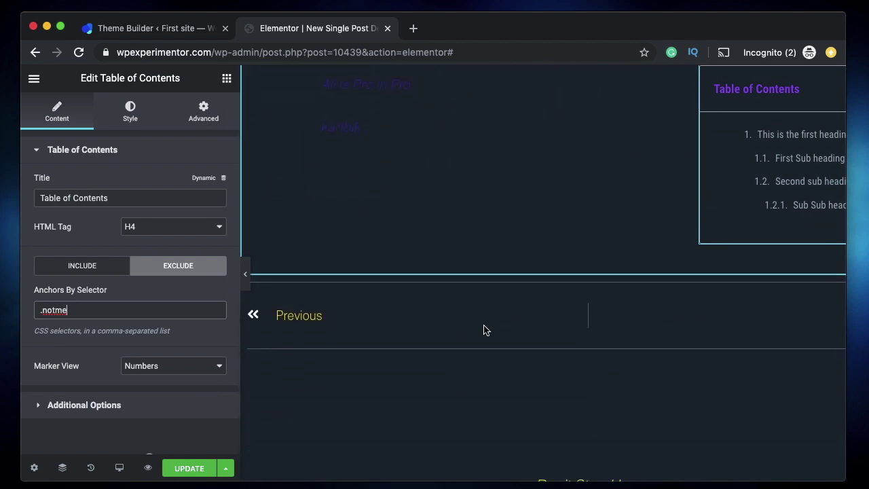
scroll(495, 378, down, 2)
scroll(495, 378, down, 1)
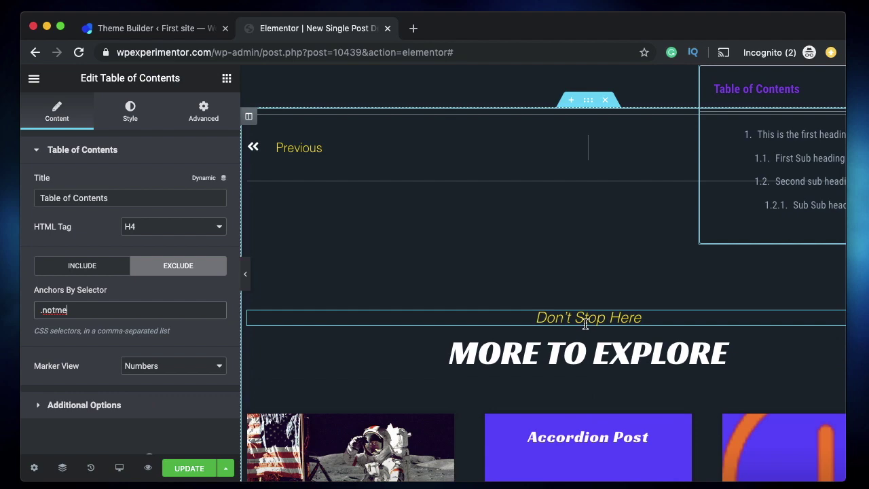
scroll(585, 325, down, 3)
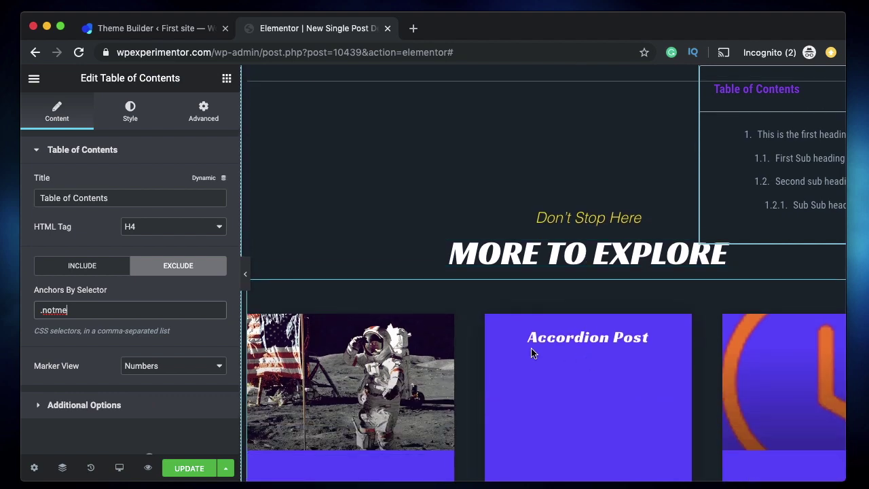
scroll(422, 374, down, 1)
scroll(708, 291, up, 3)
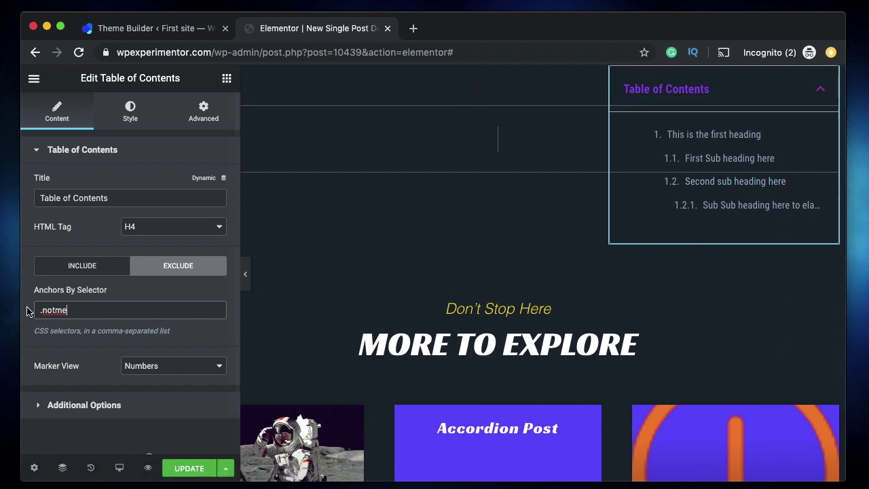
Re-enter .notme as the excluded anchor selector of the Table of Contents
double_click(75, 314)
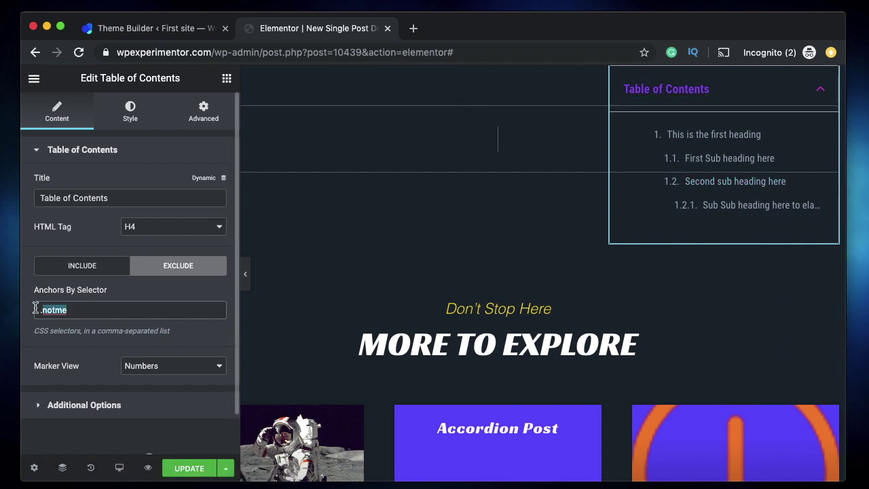
text(.notme)
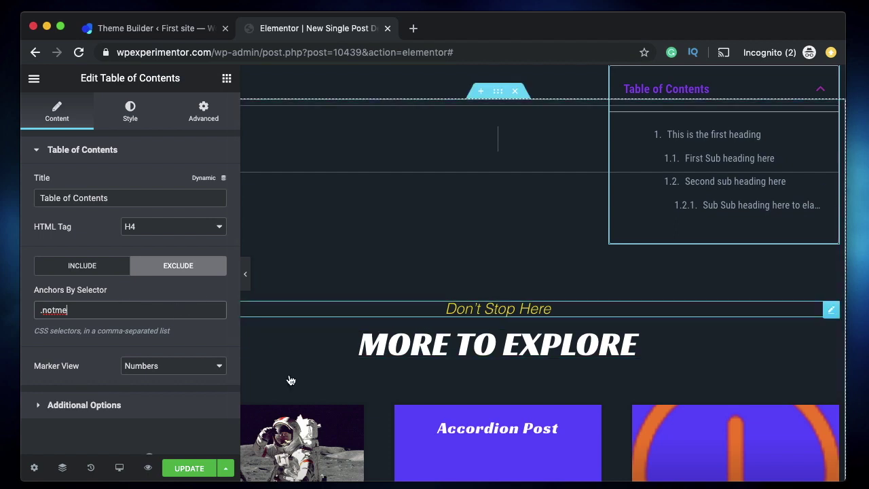
Look up the CSS ID of the More Posts section through the Navigator and close the Navigator again
click(61, 469)
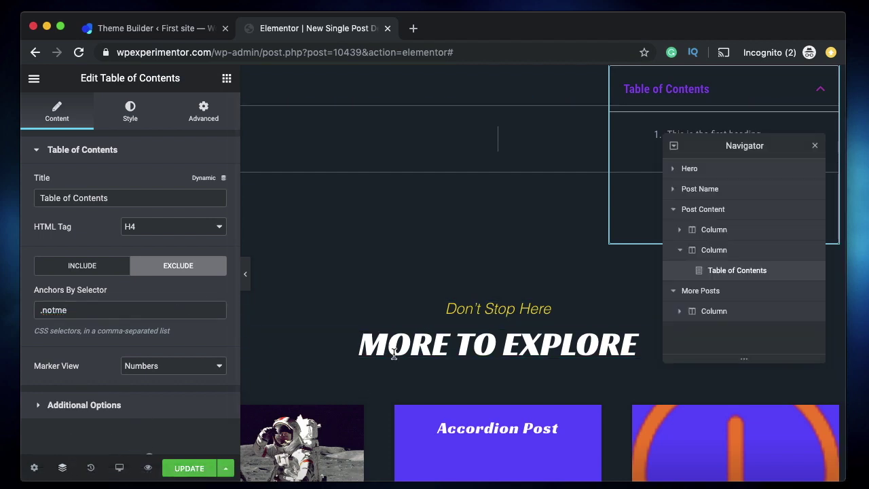
click(701, 290)
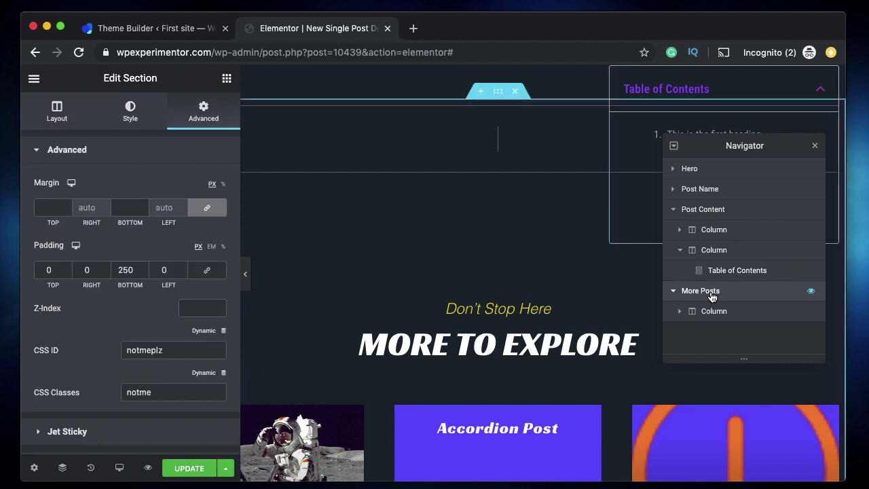
double_click(162, 350)
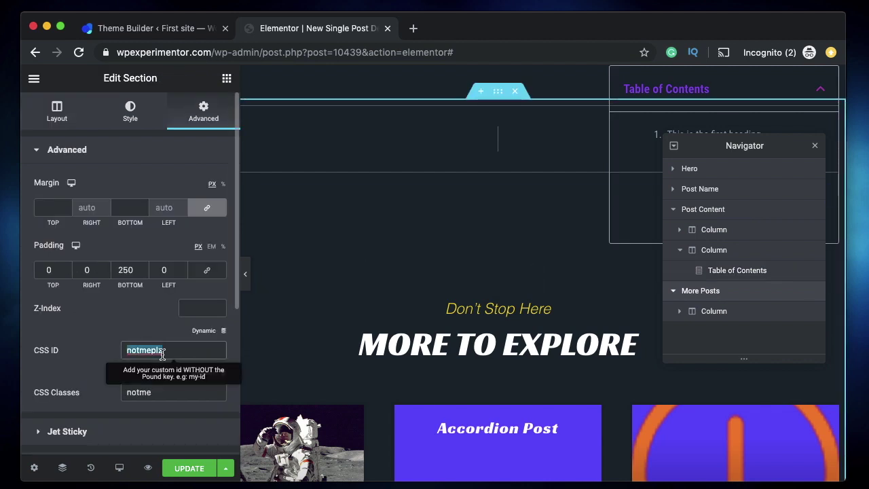
click(814, 145)
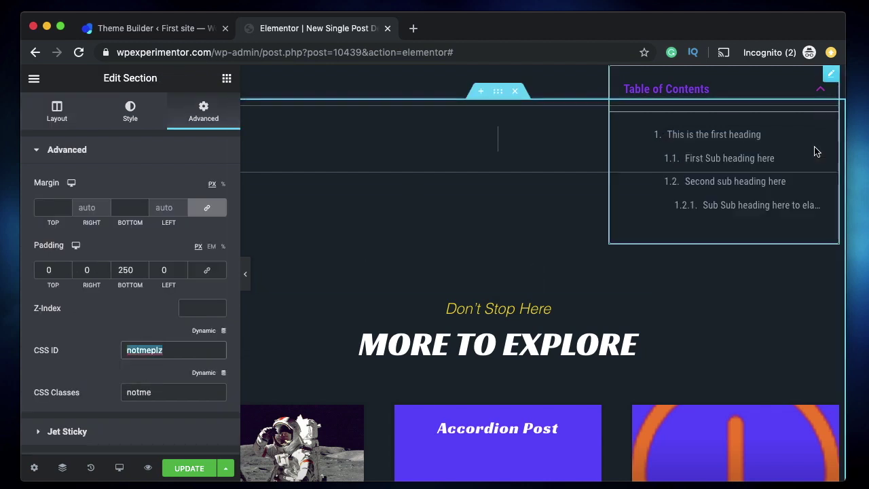
Replace the excluded anchor selector of the Table of Contents with the section's ID selector #notmeplz
click(825, 115)
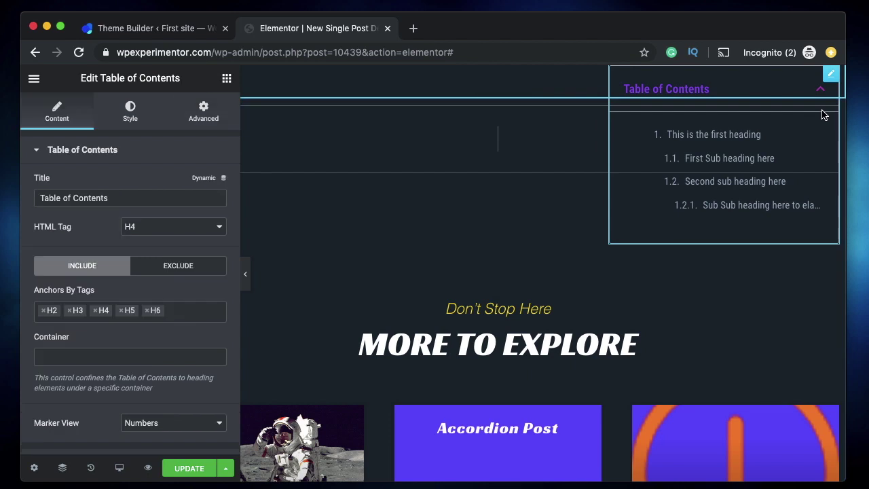
click(191, 273)
triple_click(99, 307)
key(BackSpace)
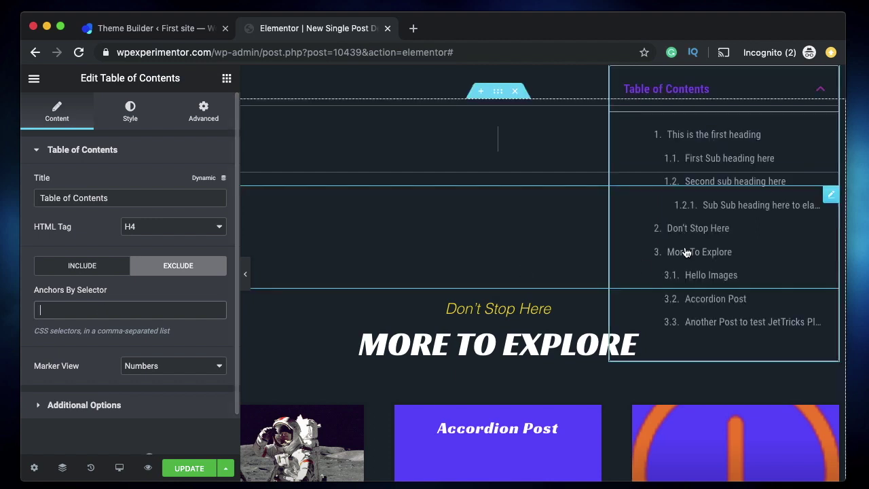
text(.notmeplz)
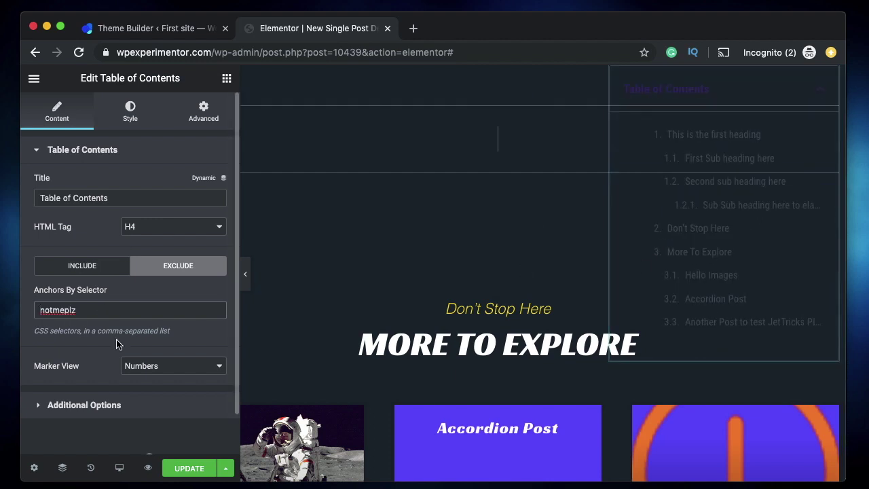
text(#)
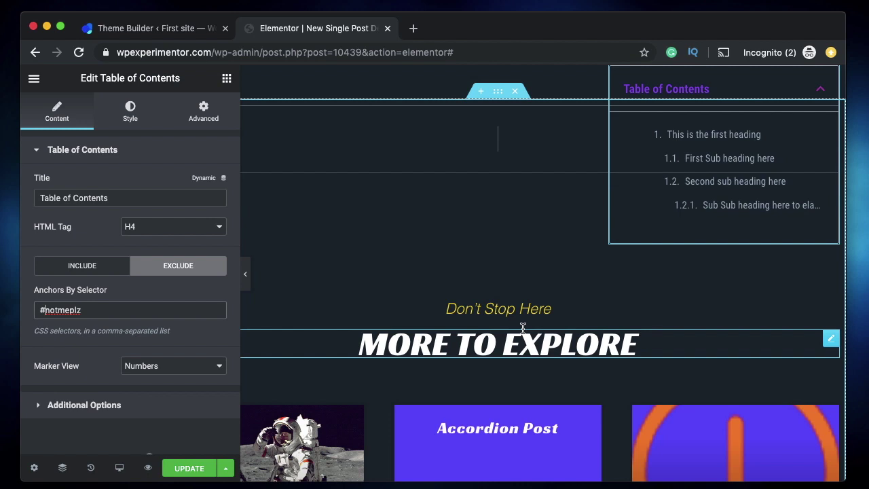
Try excluding header,footer,#notmeplz as anchor selectors in the Table of Contents and clear the entry again
triple_click(89, 311)
key(BackSpace)
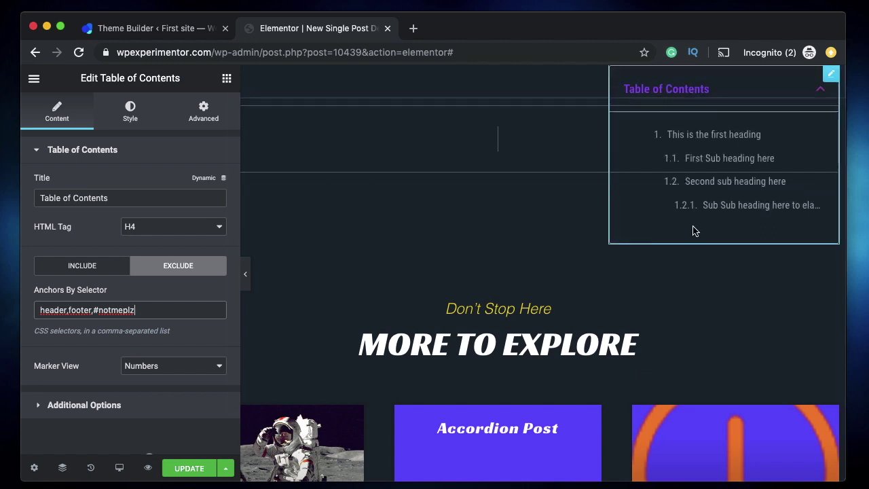
scroll(692, 229, up, 3)
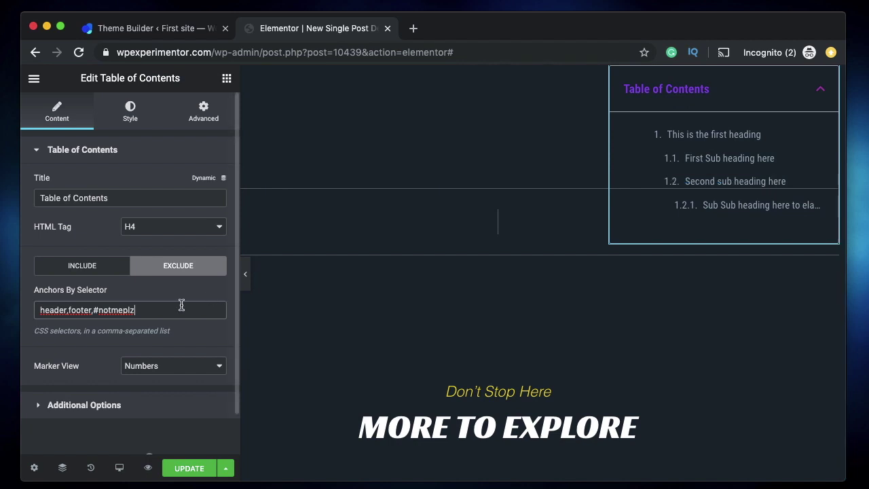
double_click(122, 311)
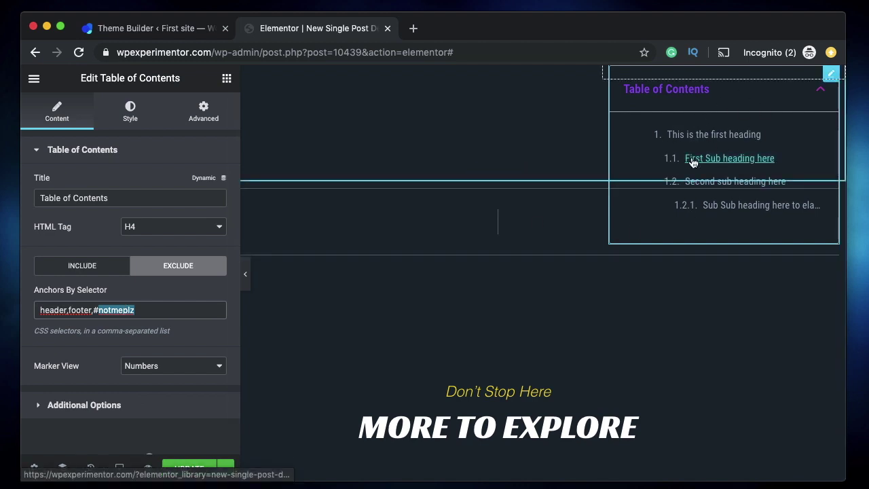
triple_click(146, 310)
key(BackSpace)
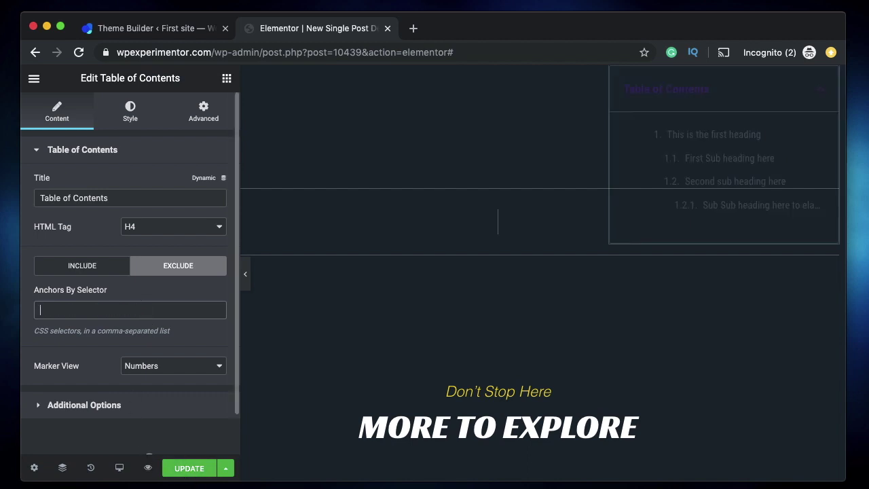
Update the single post template and open its preview in a new tab
click(190, 468)
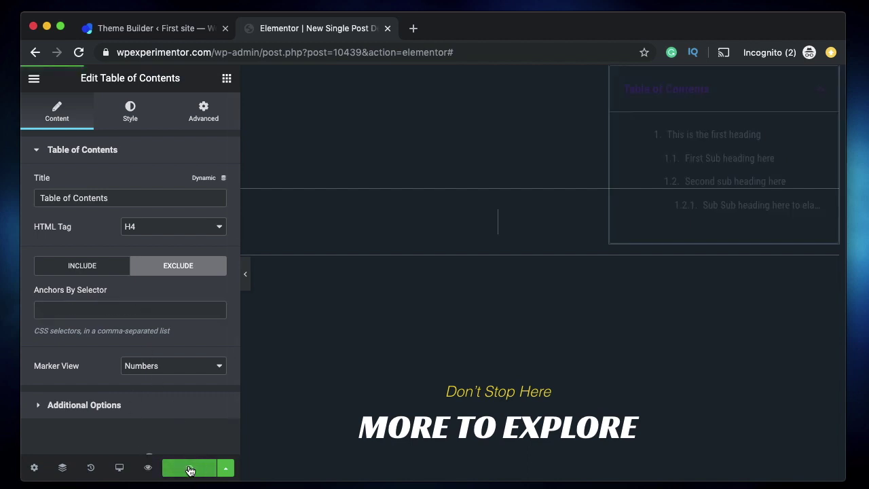
mouse_move(148, 470)
click(185, 435)
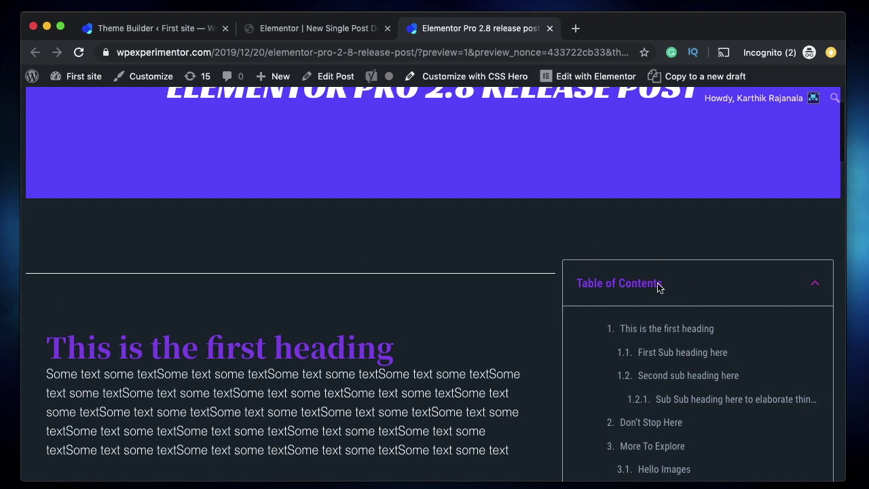
Examine in the previewed post how the sticky Table of Contents marks the current heading, down to the second sub heading
scroll(652, 285, down, 3)
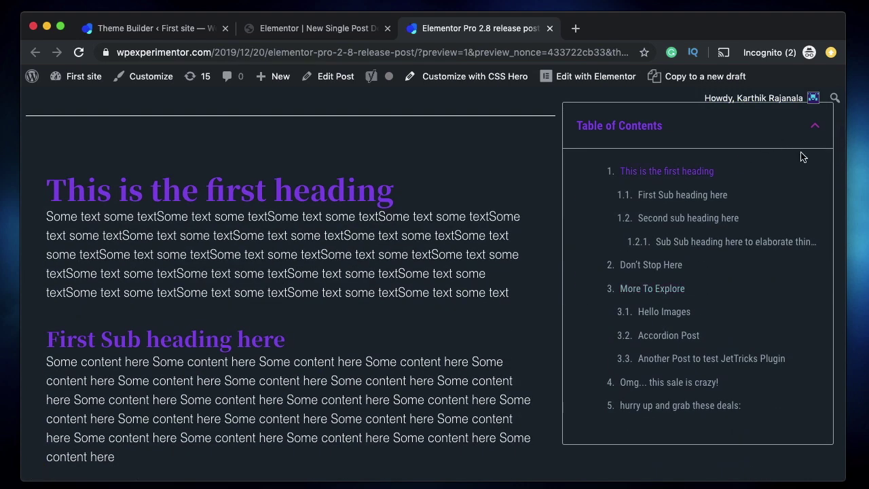
scroll(284, 292, down, 5)
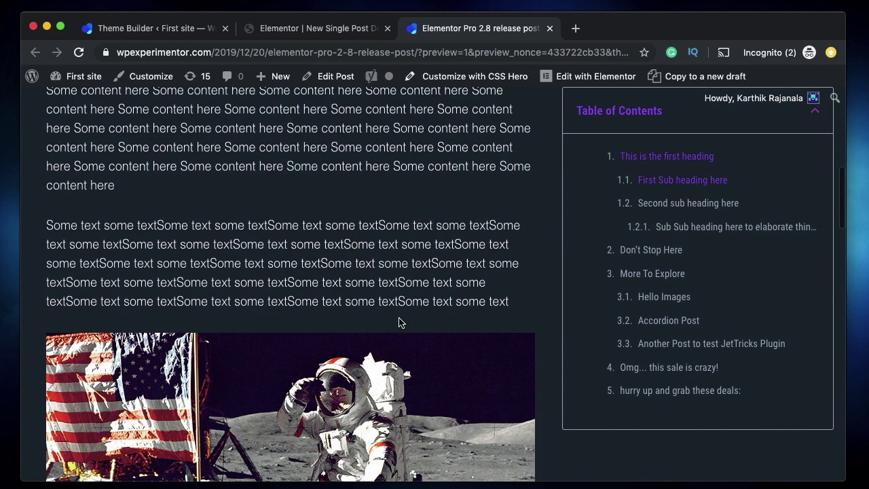
scroll(399, 323, up, 1)
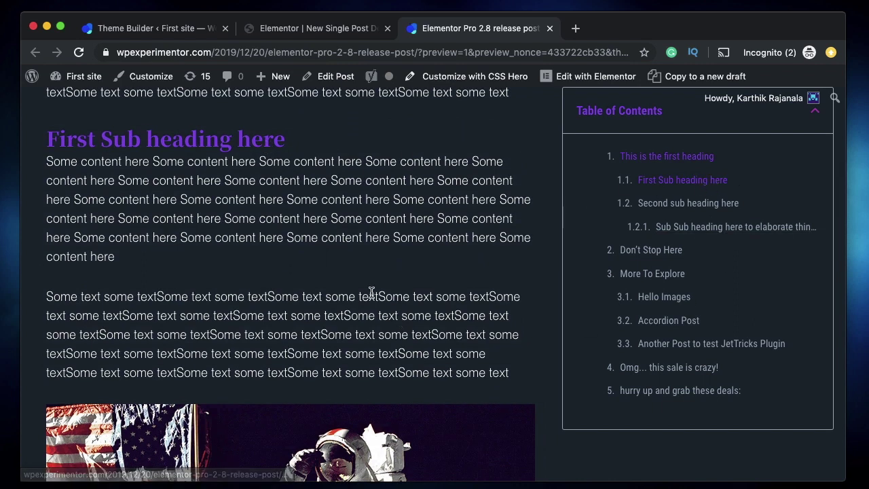
scroll(371, 293, down, 4)
scroll(371, 296, down, 5)
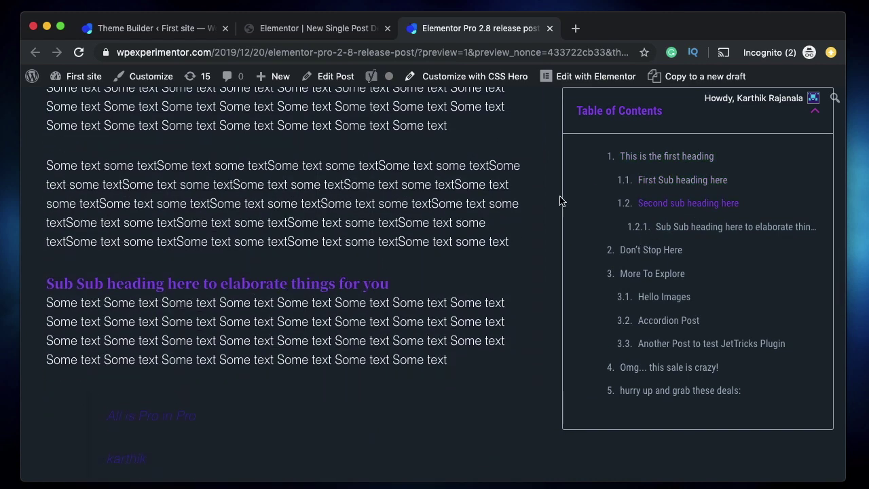
scroll(430, 260, up, 2)
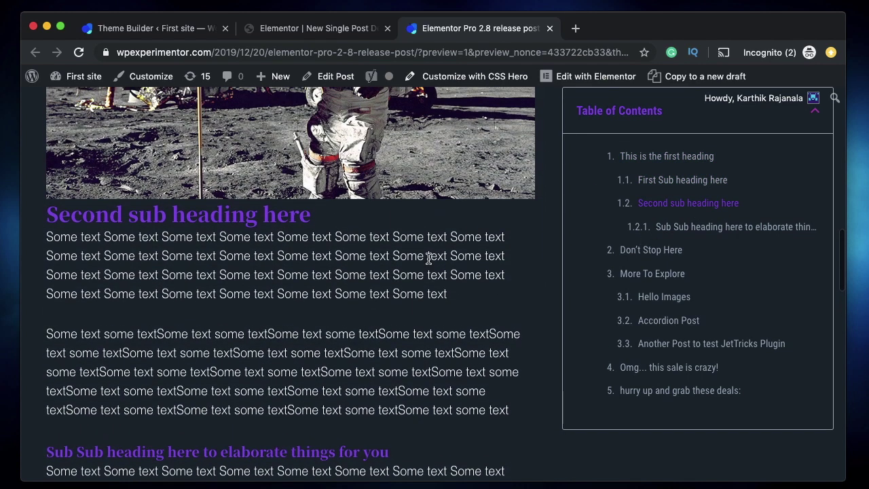
triple_click(247, 215)
click(247, 216)
triple_click(247, 216)
click(433, 292)
Recheck the marking of Table of Contents entries from the post's first heading down to the More To Explore section
scroll(433, 291, up, 6)
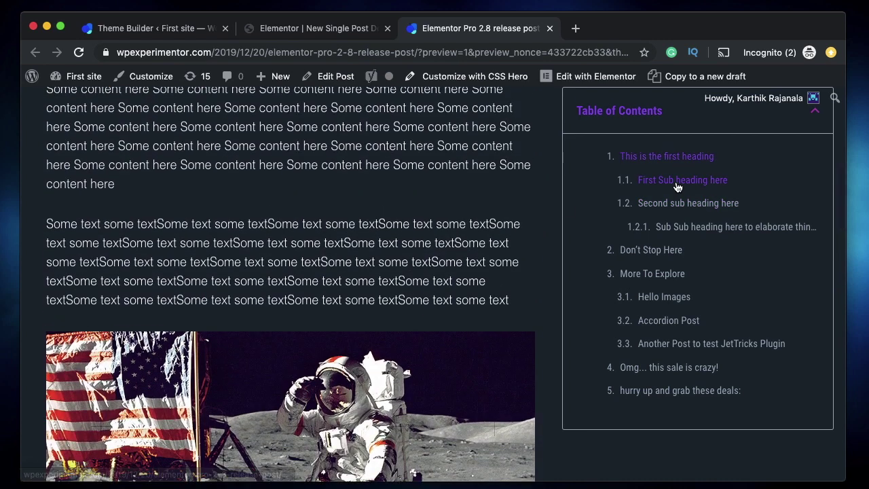
scroll(379, 216, up, 1)
scroll(379, 216, up, 5)
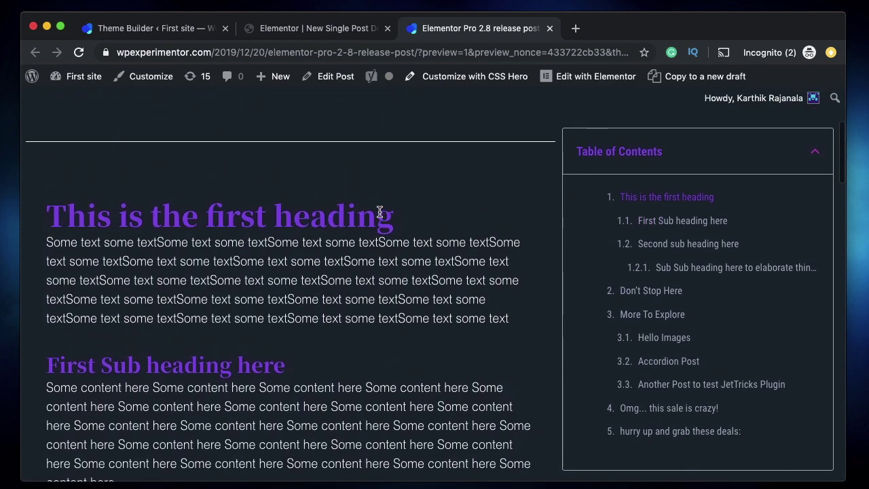
scroll(379, 213, down, 7)
scroll(379, 214, down, 10)
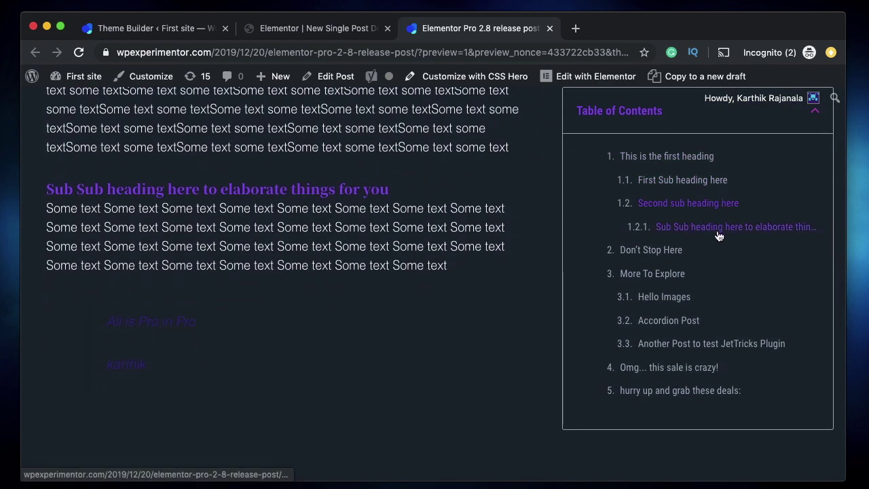
scroll(332, 281, down, 10)
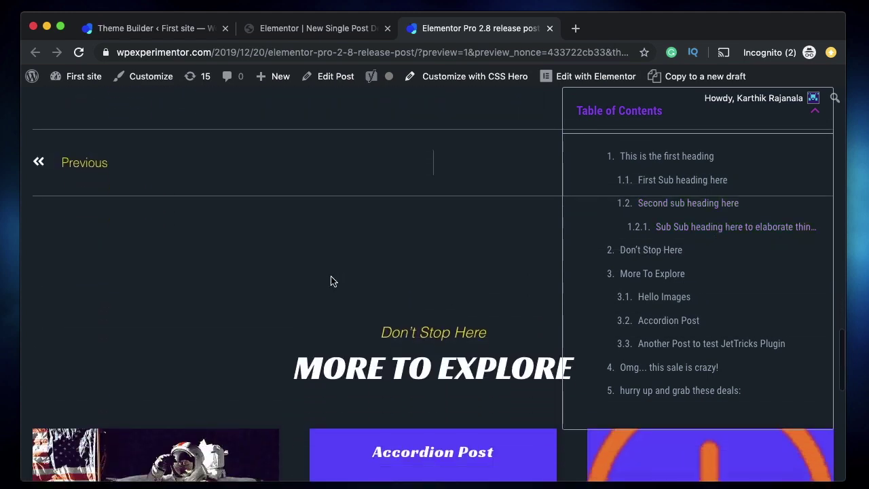
Examine how the Table of Contents marks its entries around the More To Explore heading and the post cards below it
scroll(452, 241, down, 3)
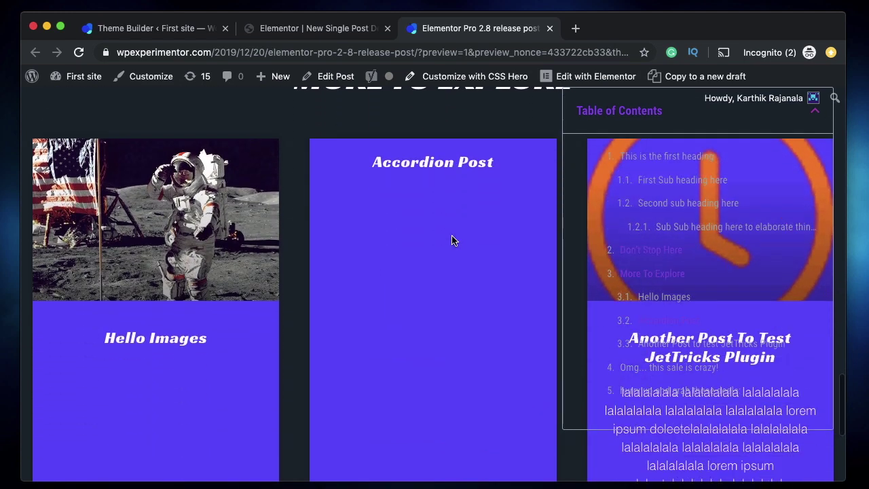
scroll(453, 240, up, 3)
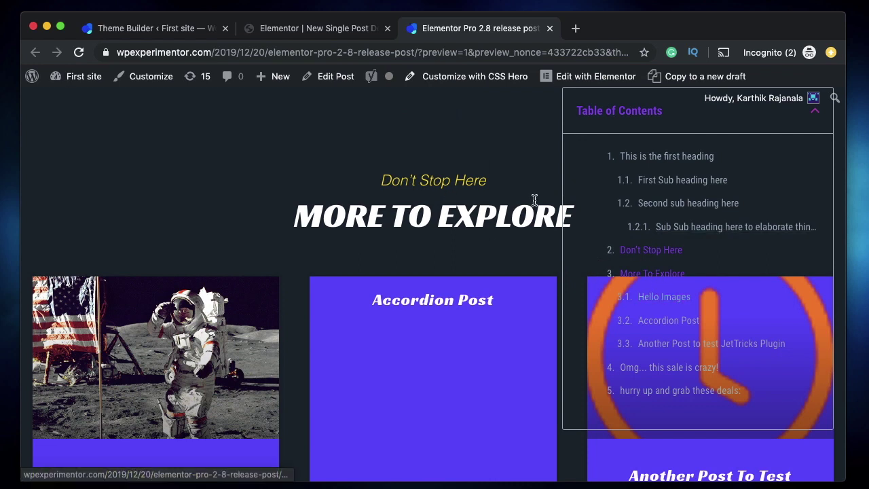
scroll(511, 274, up, 3)
scroll(511, 274, down, 1)
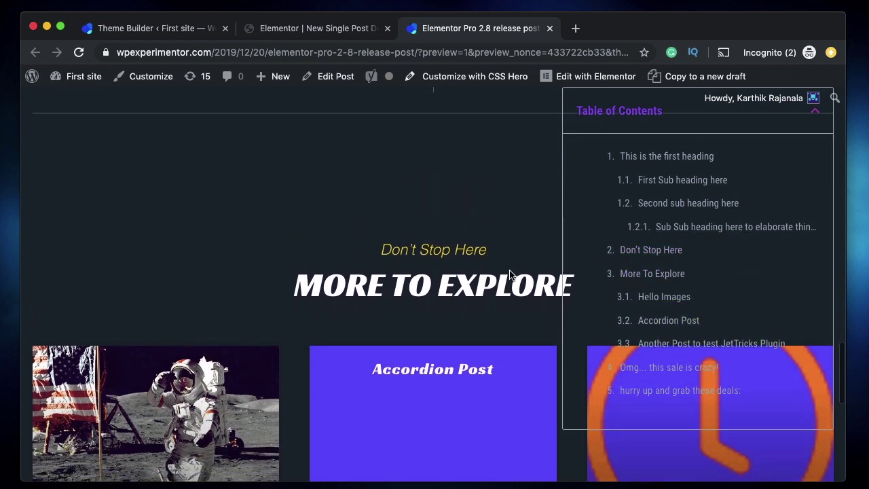
scroll(510, 274, down, 1)
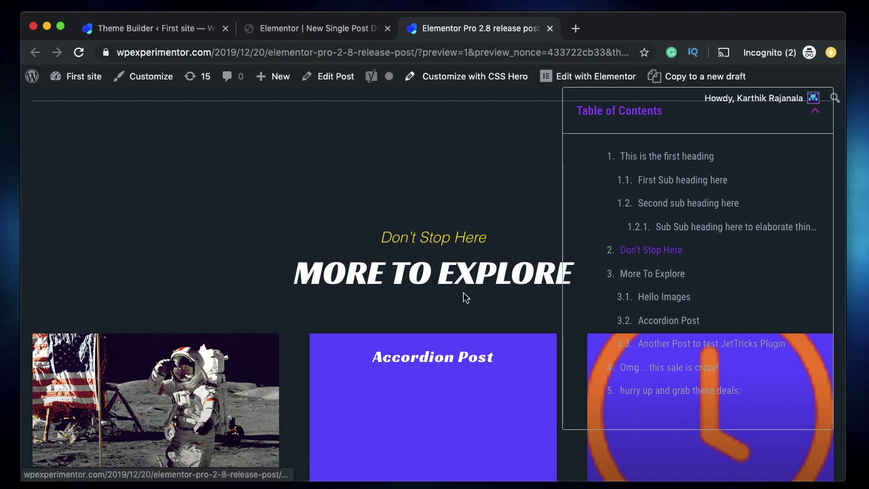
scroll(518, 306, down, 10)
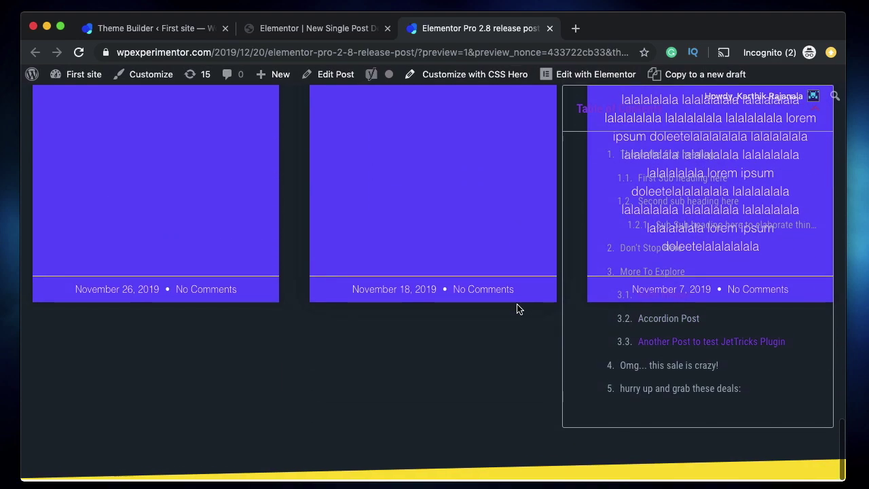
scroll(369, 353, up, 3)
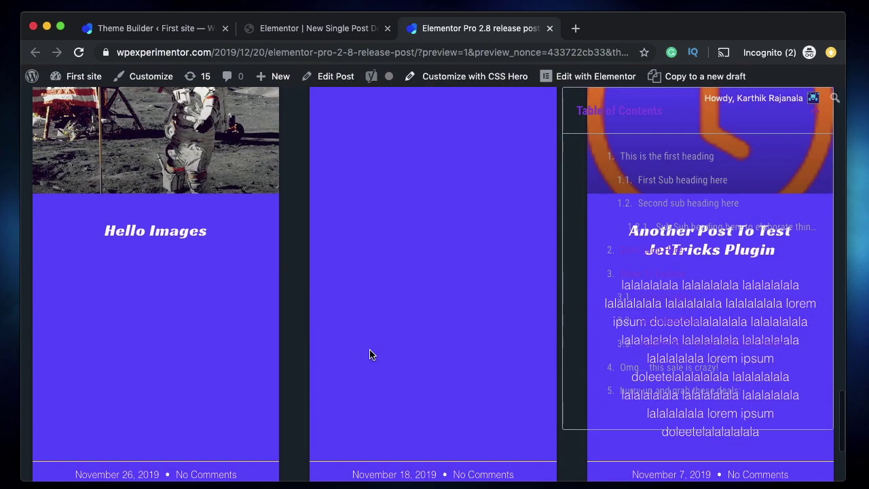
Recheck the entry marking at the first heading and follow the Don't Stop Here entry to test its jump
scroll(370, 354, up, 20)
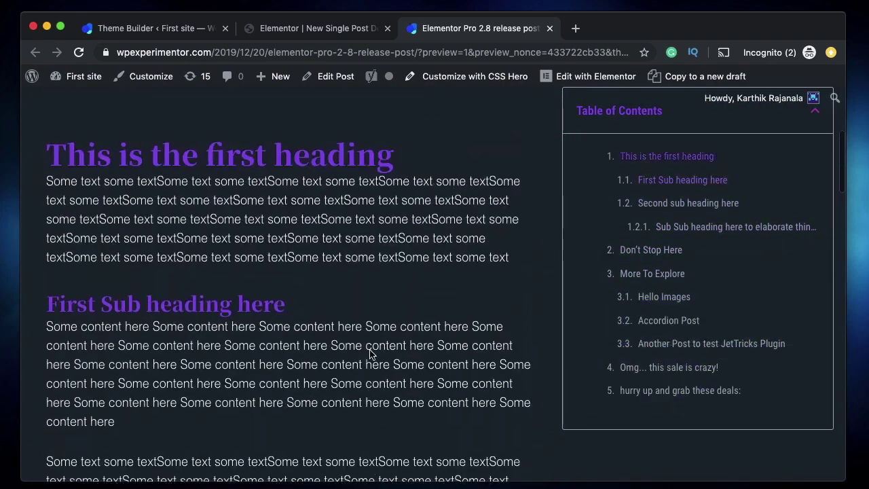
scroll(370, 354, up, 5)
scroll(370, 354, down, 8)
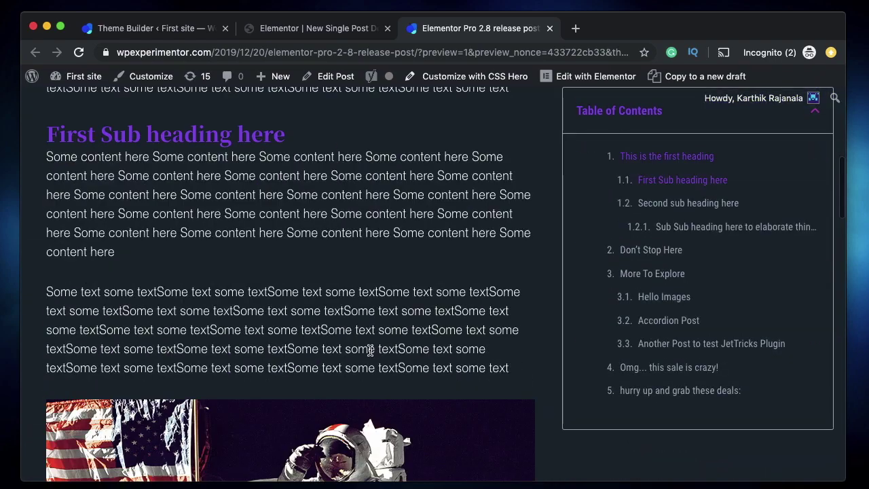
click(645, 251)
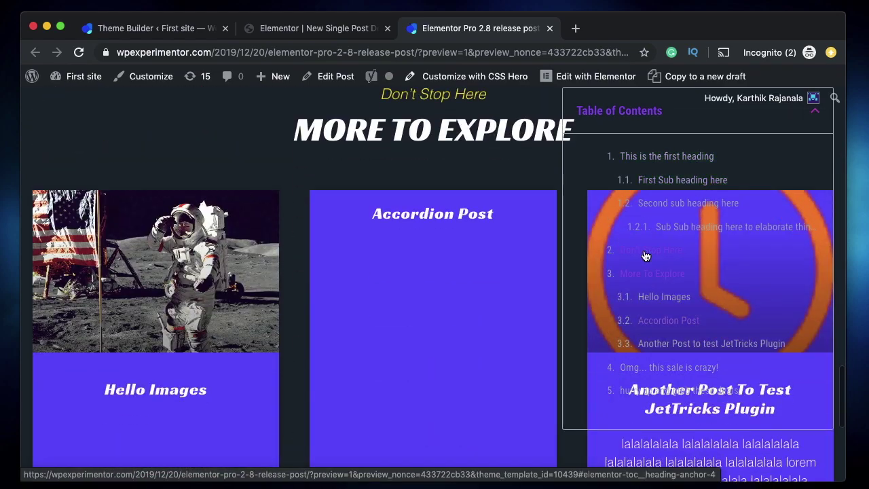
scroll(435, 232, up, 15)
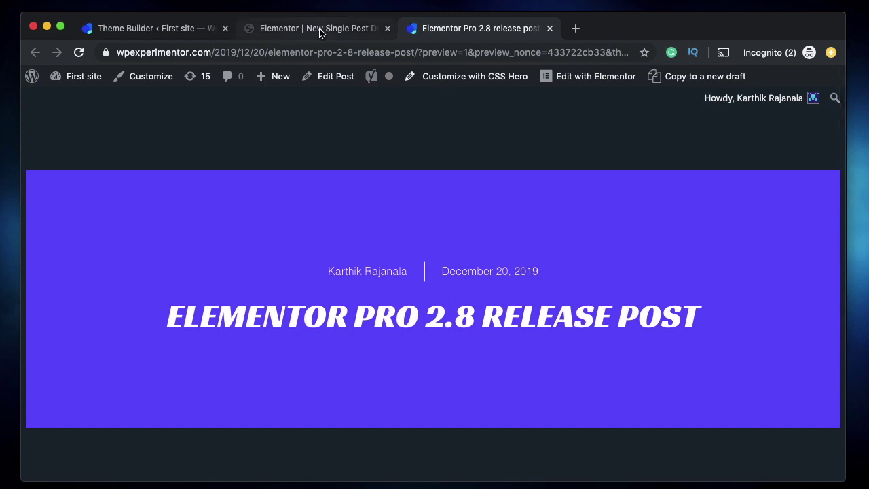
In the template editor, set the Table of Contents box background to #FFFFFF, and return to the post preview
click(320, 27)
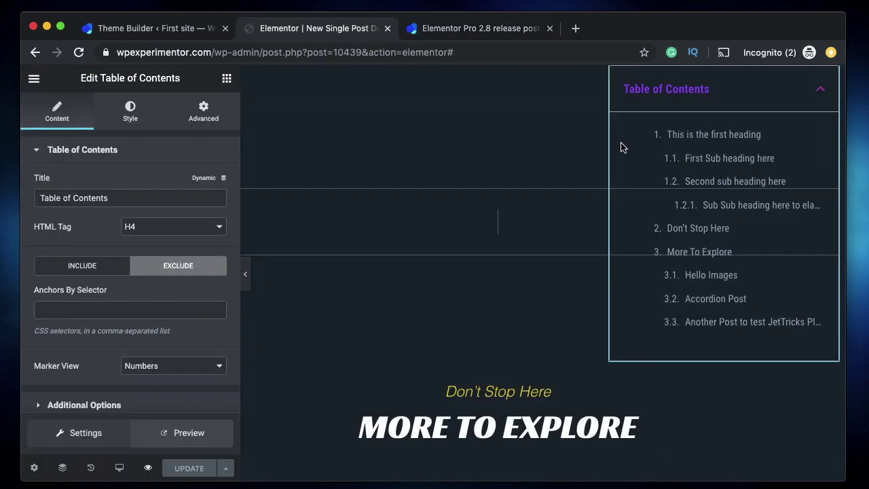
click(130, 119)
click(201, 184)
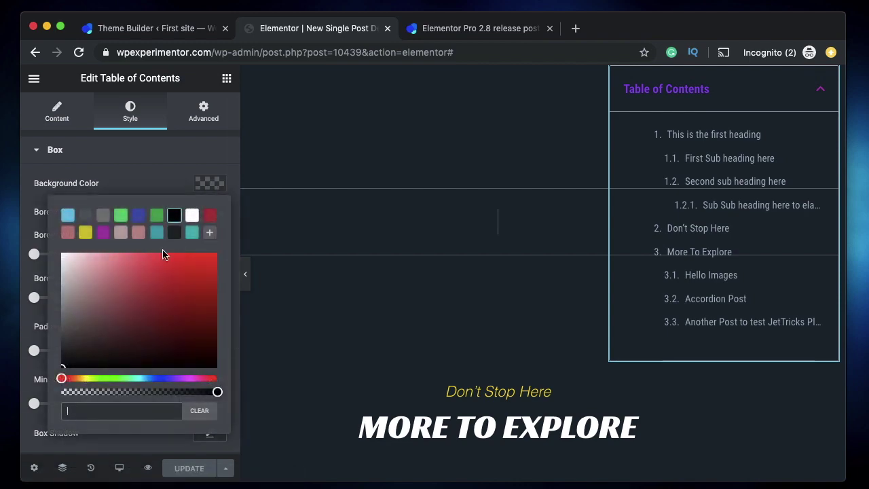
click(193, 215)
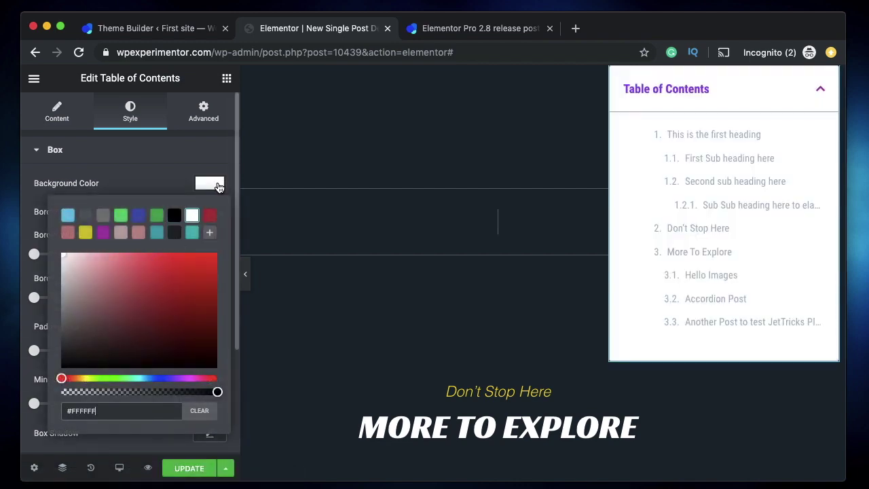
click(218, 182)
key(ctrl+Tab)
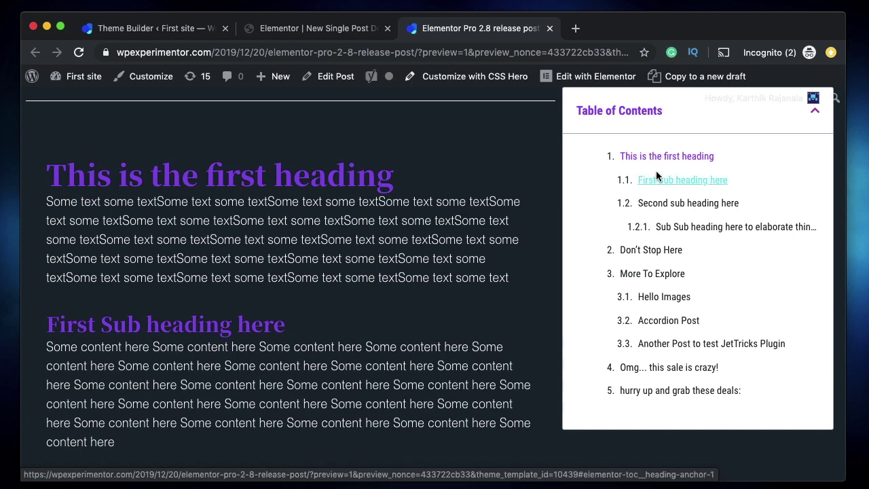
Open the previewed post for editing in a new tab and show the block settings sidebar
click(662, 205)
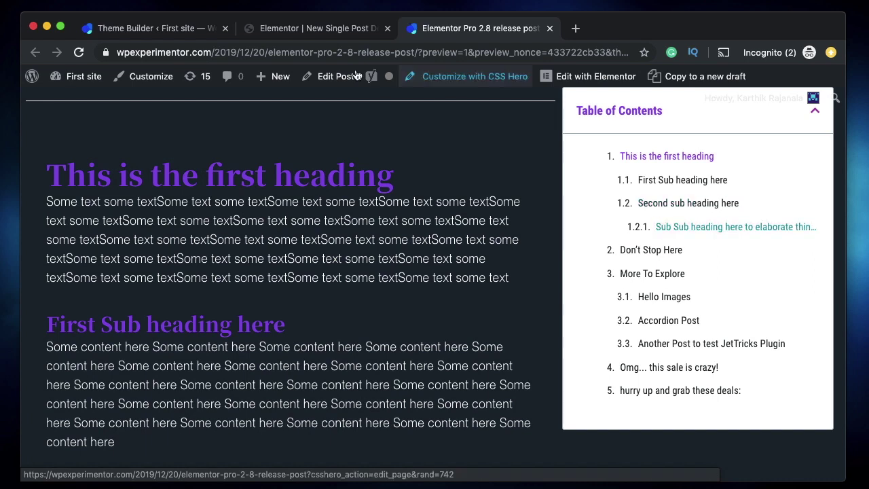
super+click(326, 82)
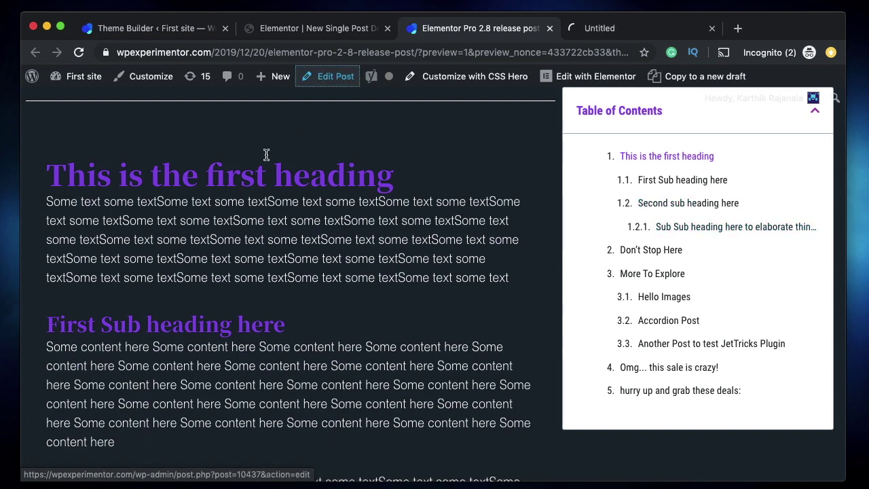
click(618, 30)
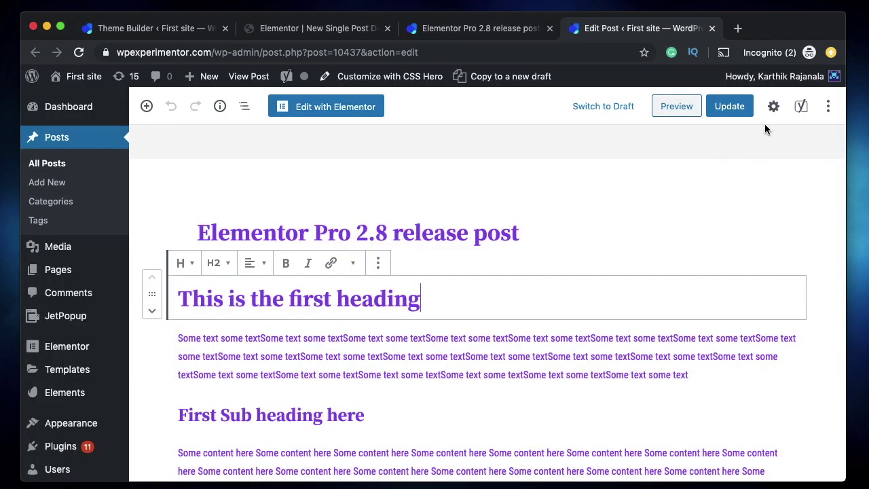
click(773, 106)
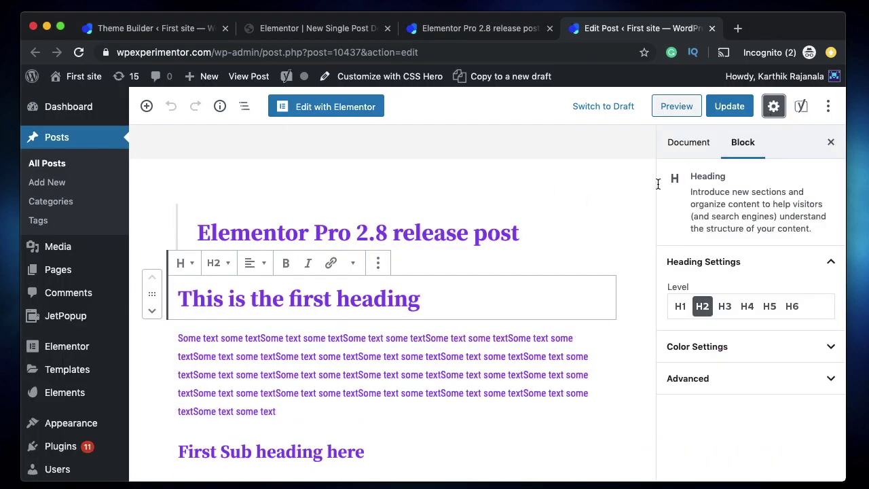
Check the heading levels of "This is the first heading" and "First Sub heading here" in the post editor
click(470, 243)
click(409, 297)
scroll(383, 360, down, 2)
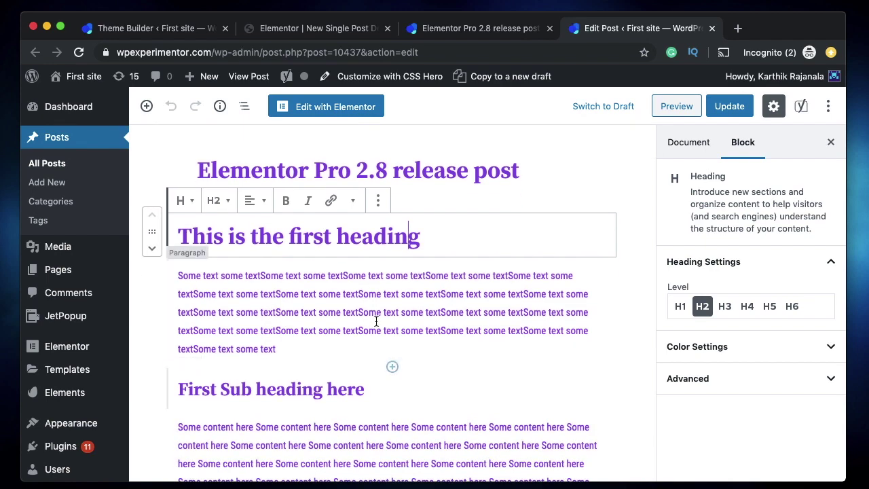
click(376, 316)
scroll(407, 319, down, 5)
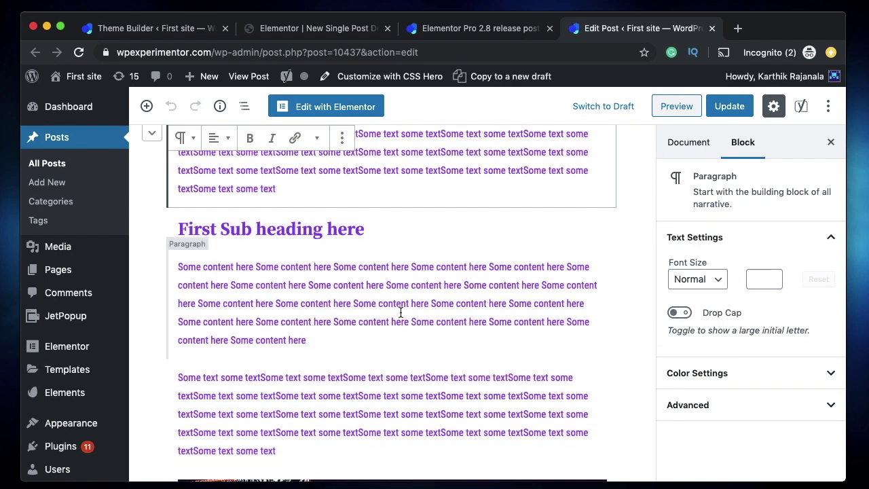
click(364, 224)
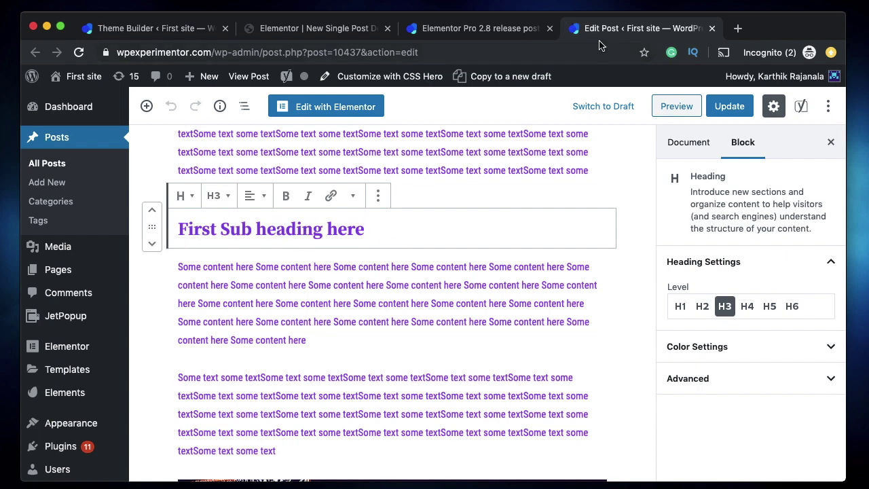
Compare the post's headings, down to the Sub Sub heading, with the nesting of the Table of Contents in the preview
click(495, 28)
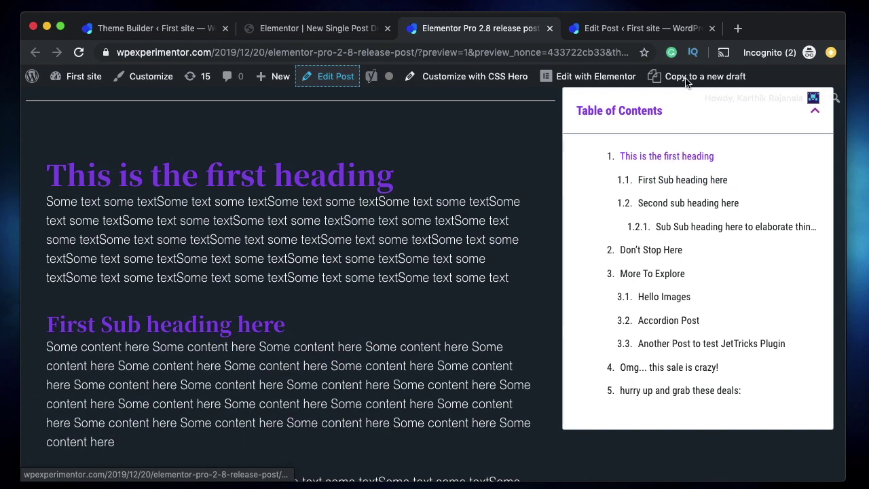
click(643, 28)
scroll(264, 340, down, 10)
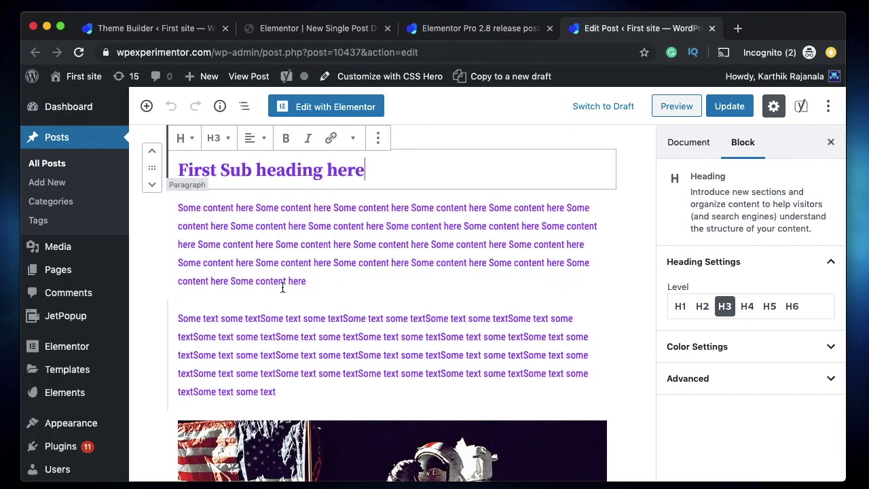
click(275, 271)
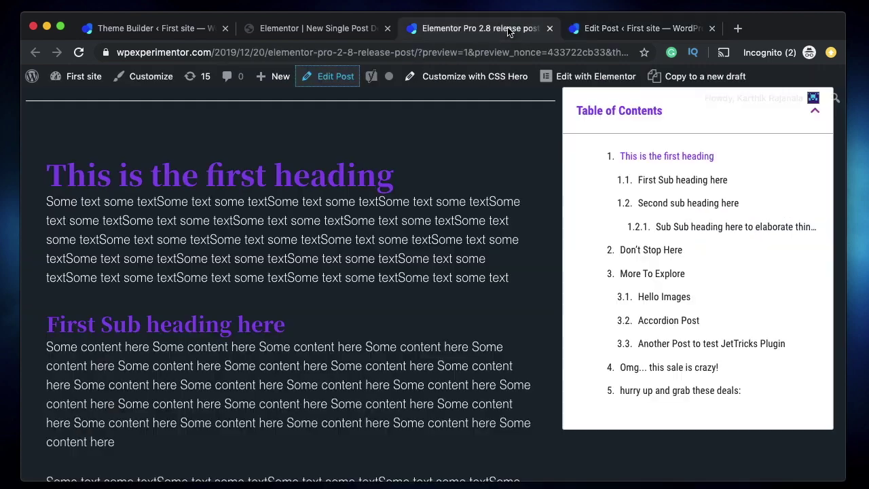
click(511, 30)
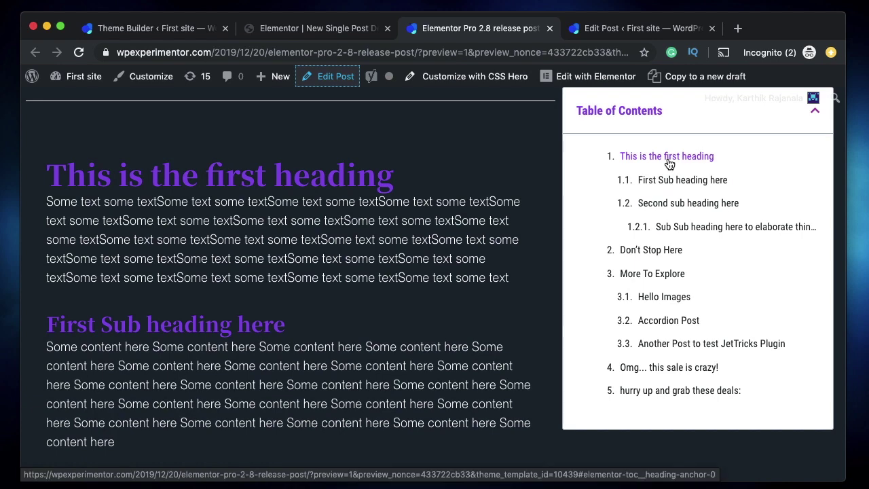
click(621, 28)
scroll(288, 319, down, 5)
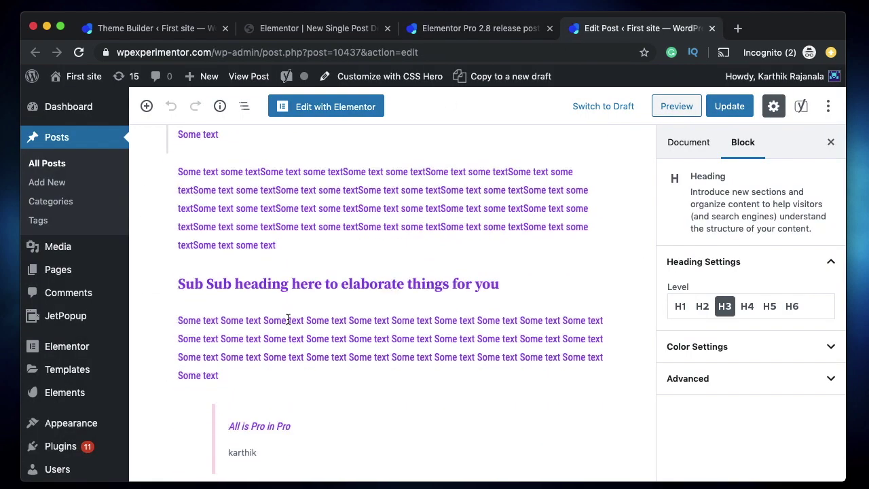
scroll(288, 320, down, 3)
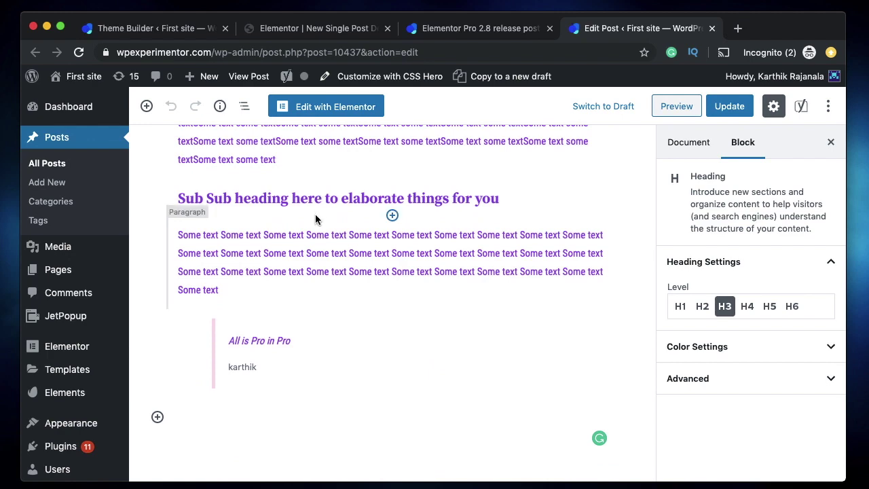
scroll(315, 217, up, 3)
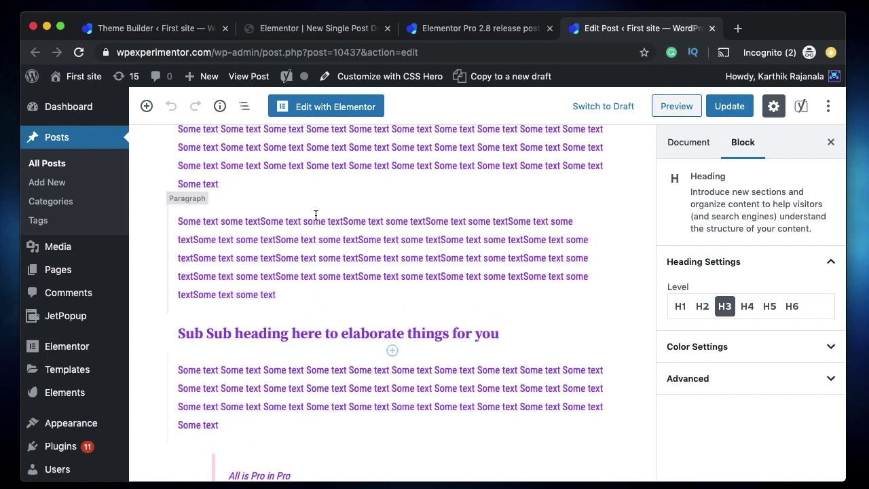
Follow the Don't Stop Here entry in the preview, and check the HTML tags of the Don't Stop Here and More To Explore headings in the template
click(471, 37)
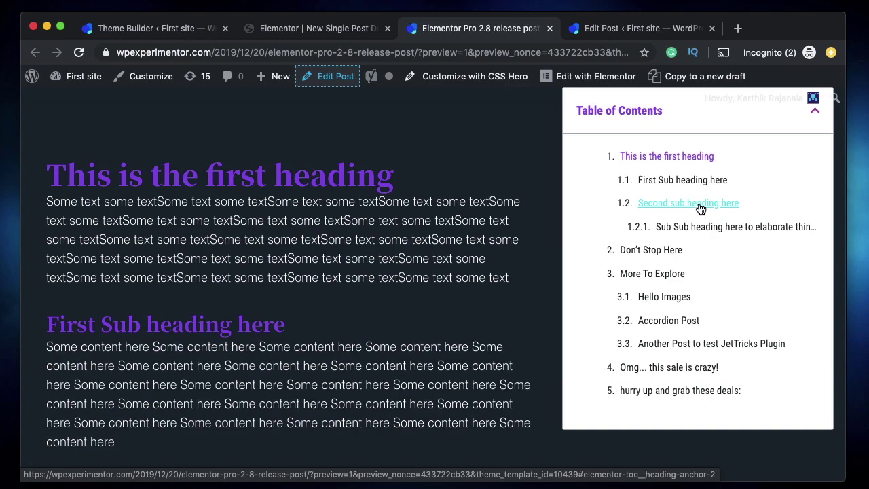
click(650, 250)
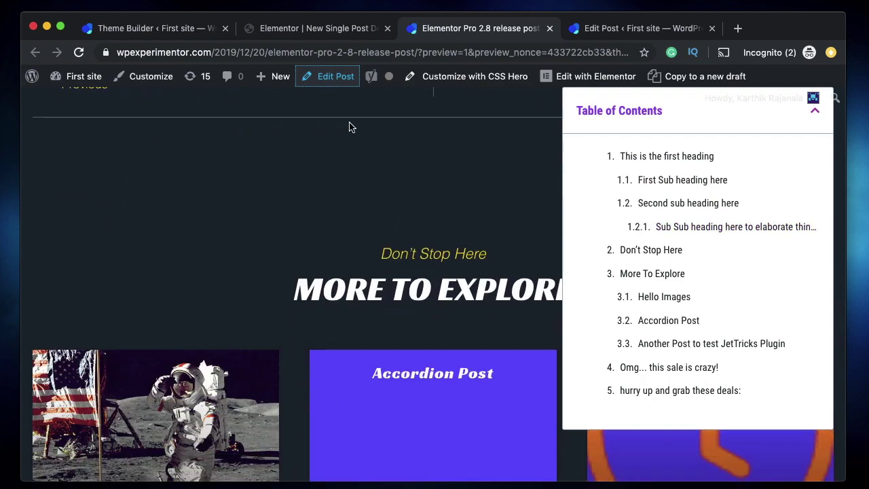
click(330, 28)
scroll(490, 282, down, 3)
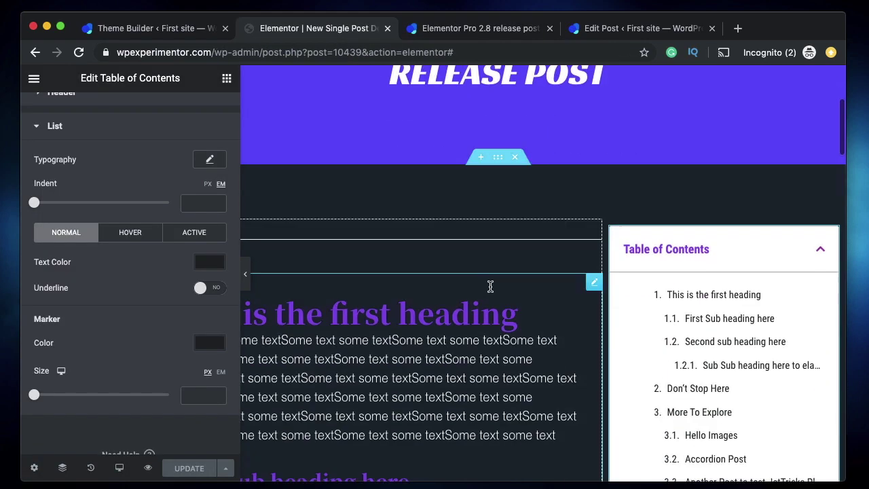
scroll(491, 287, down, 15)
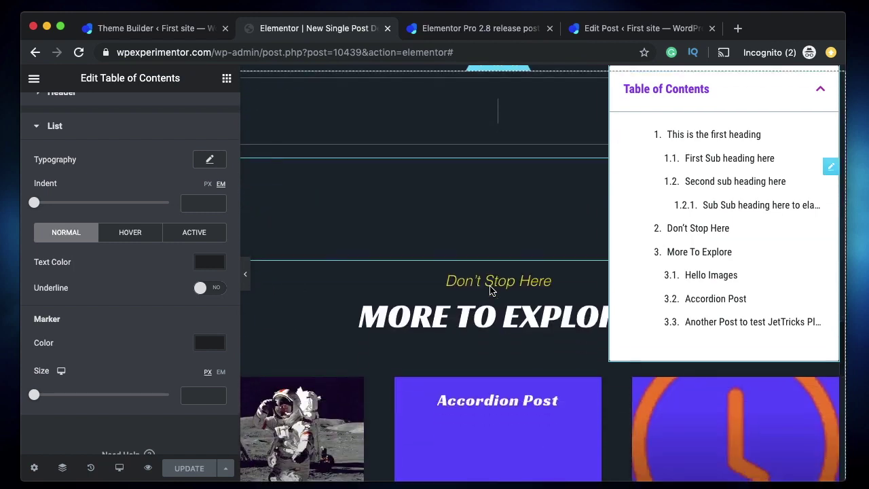
click(497, 260)
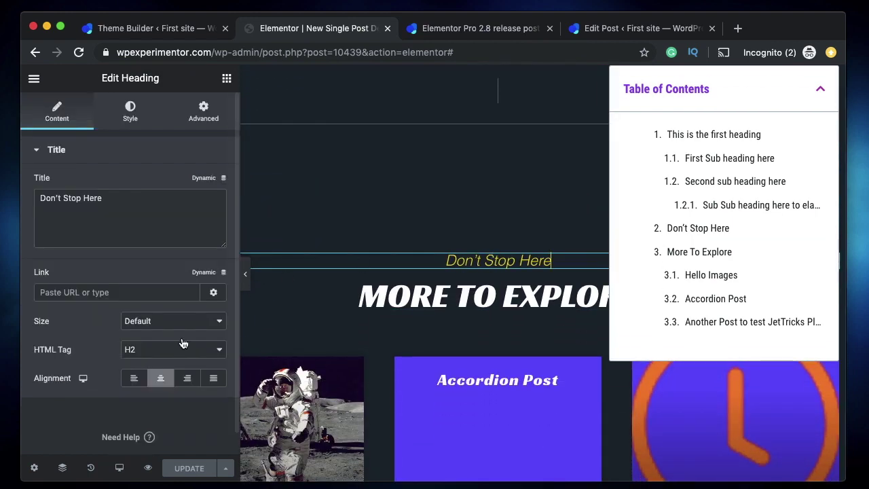
click(460, 296)
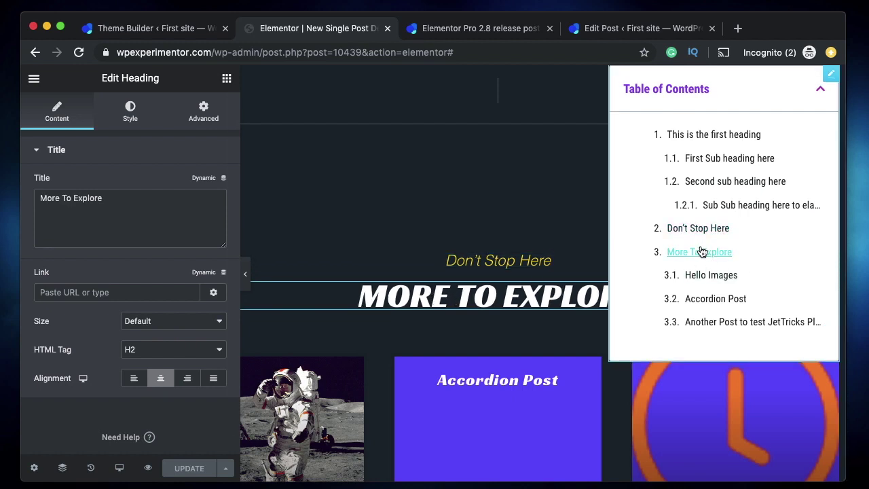
scroll(488, 394, down, 3)
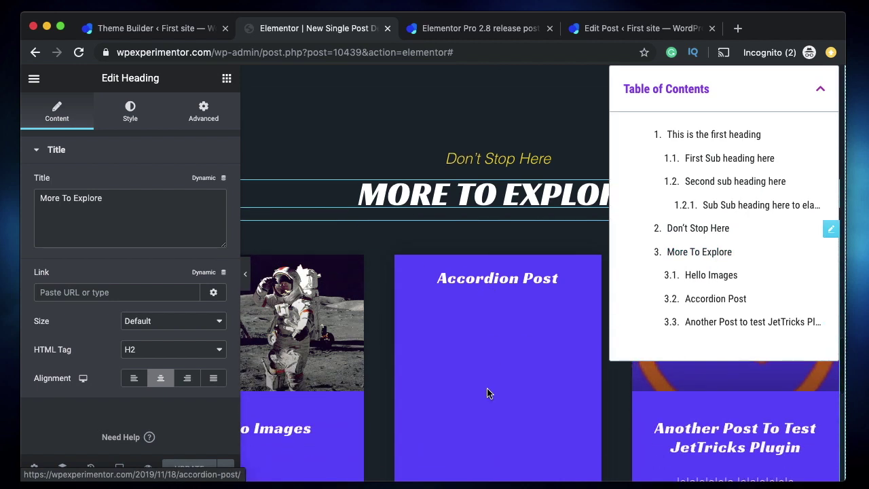
Check the title HTML tag of the posts grid below More To Explore, and return to the first heading beside the Table of Contents
click(436, 347)
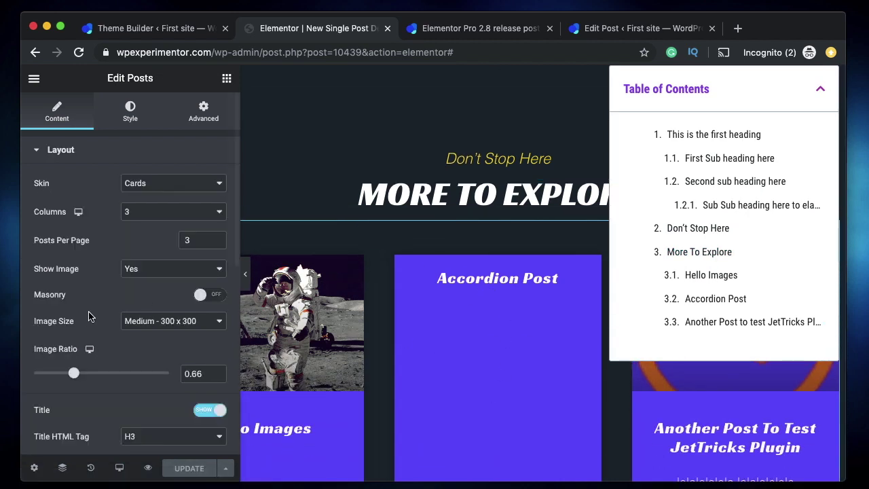
scroll(89, 311, down, 3)
scroll(82, 318, down, 1)
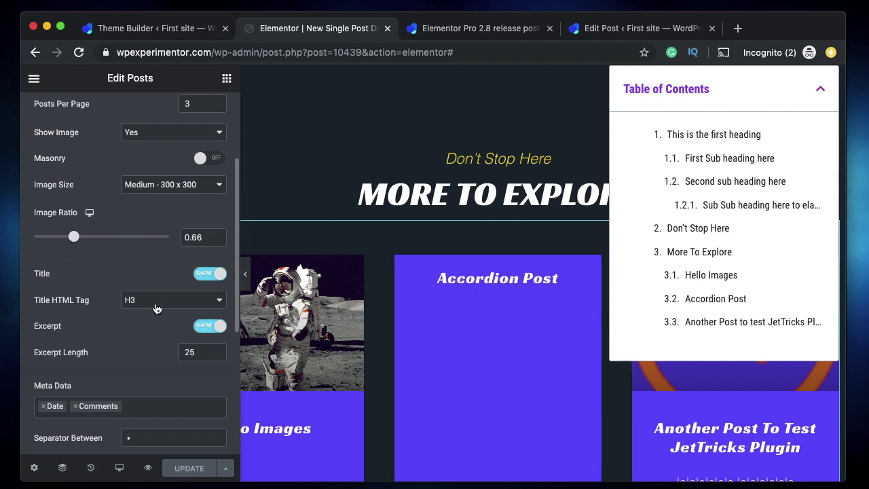
click(698, 253)
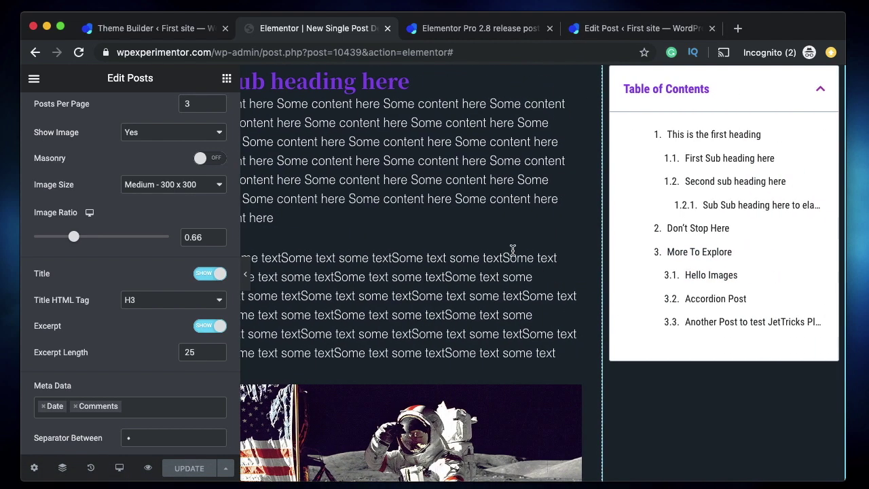
click(720, 238)
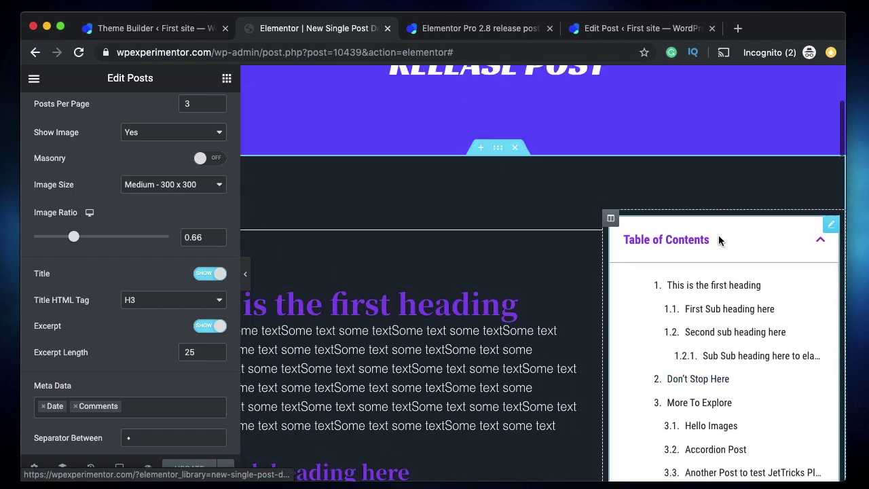
scroll(522, 312, down, 3)
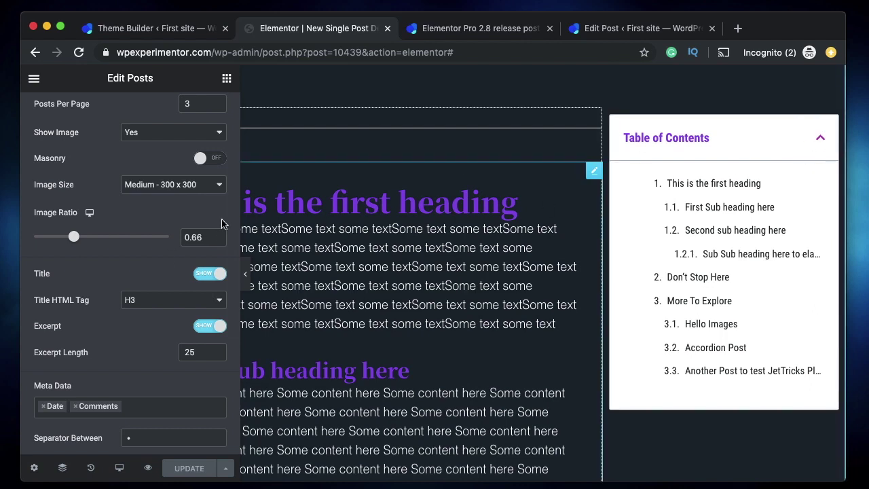
Review the Box, Header and List style settings of the Table of Contents widget
click(805, 170)
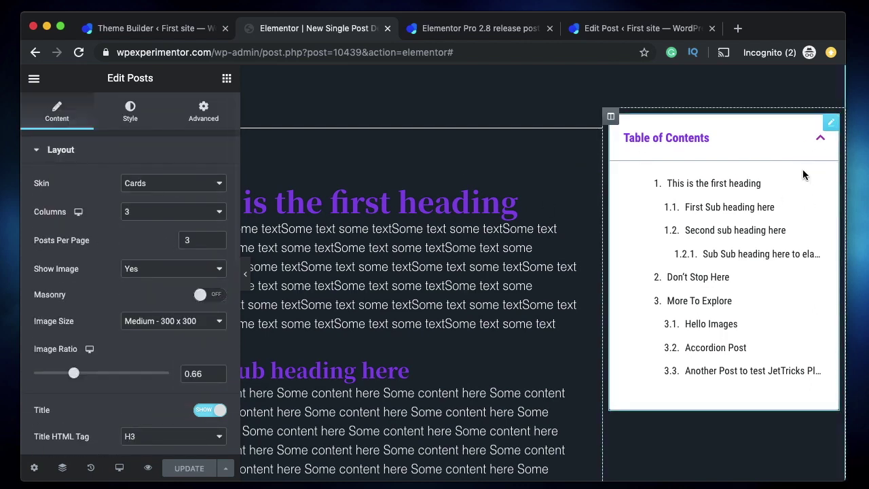
click(128, 116)
scroll(158, 303, down, 2)
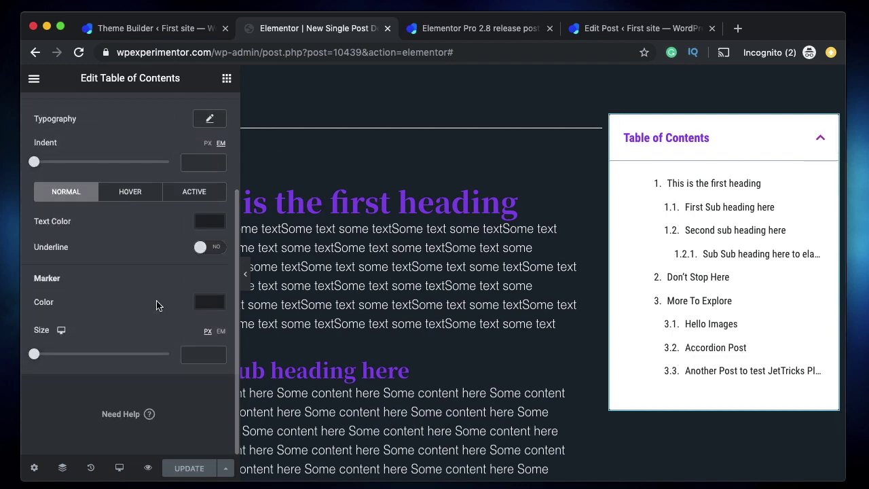
scroll(157, 302, up, 2)
click(78, 190)
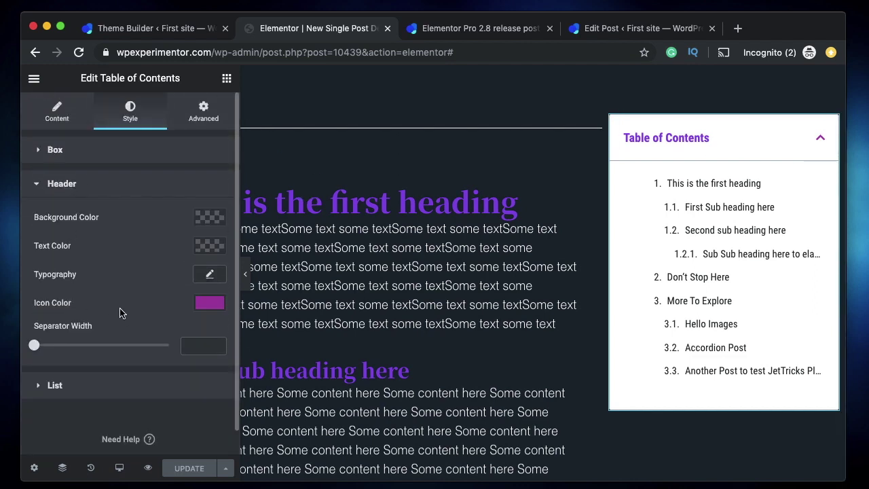
click(61, 150)
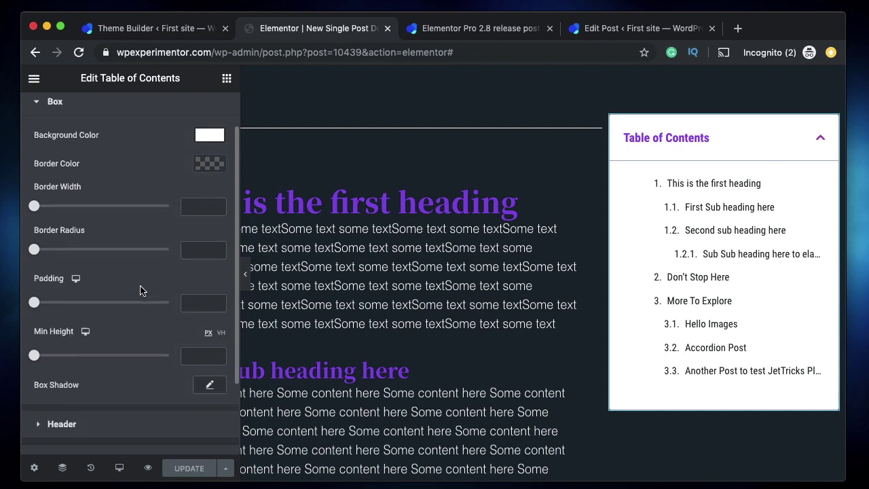
scroll(139, 287, down, 3)
click(127, 321)
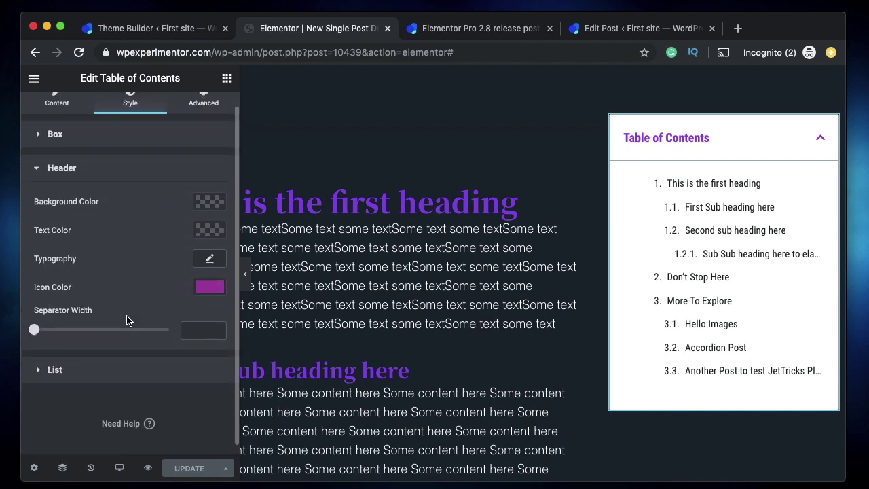
click(105, 379)
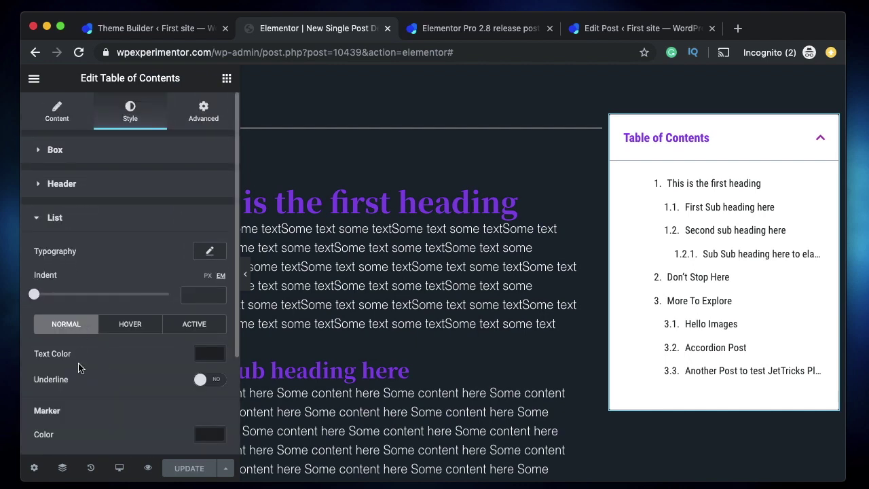
Exclude anchors from the Table of Contents by the CSS selectors header,footer
click(56, 114)
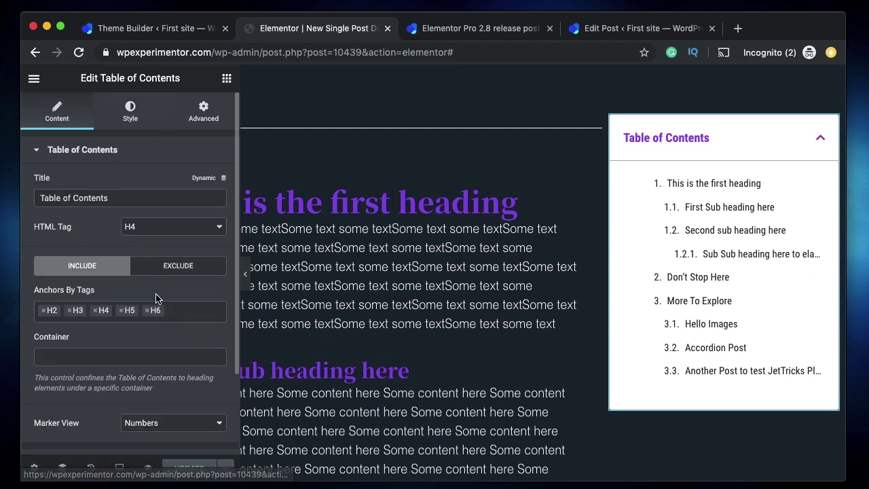
click(194, 268)
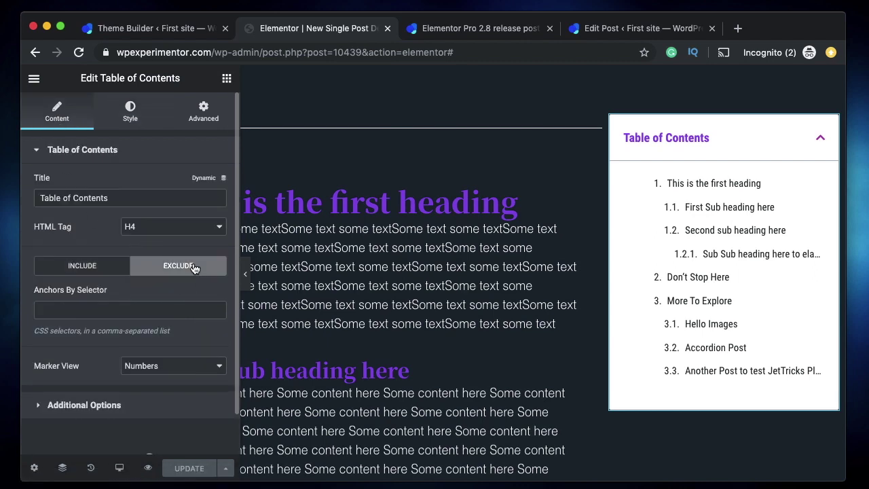
click(83, 307)
text(header,foo)
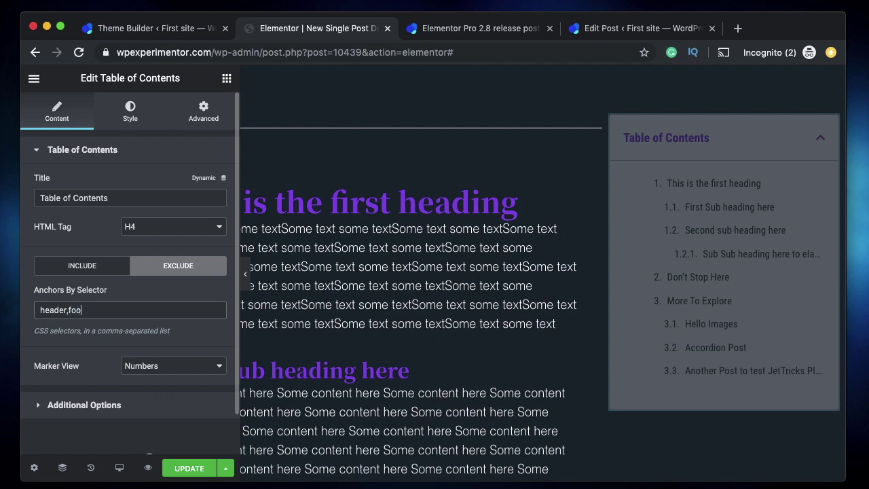
text(ter)
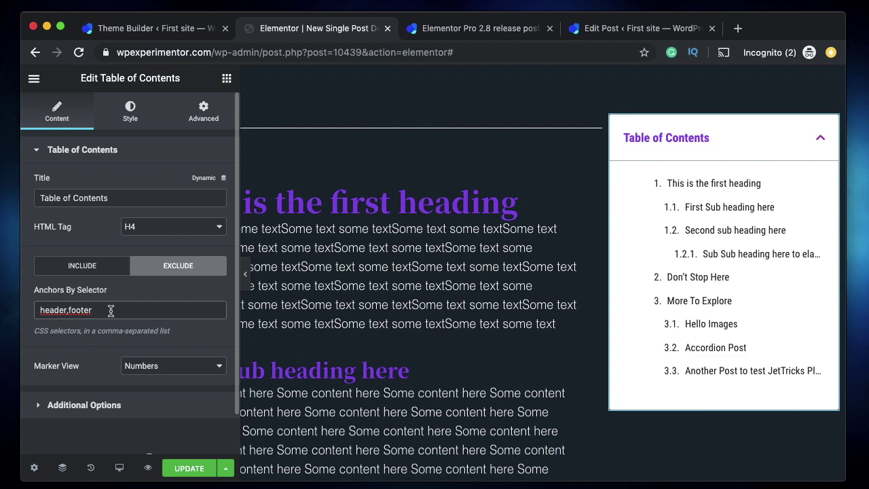
key(alt+shift+Left)
key(alt+shift+Left)
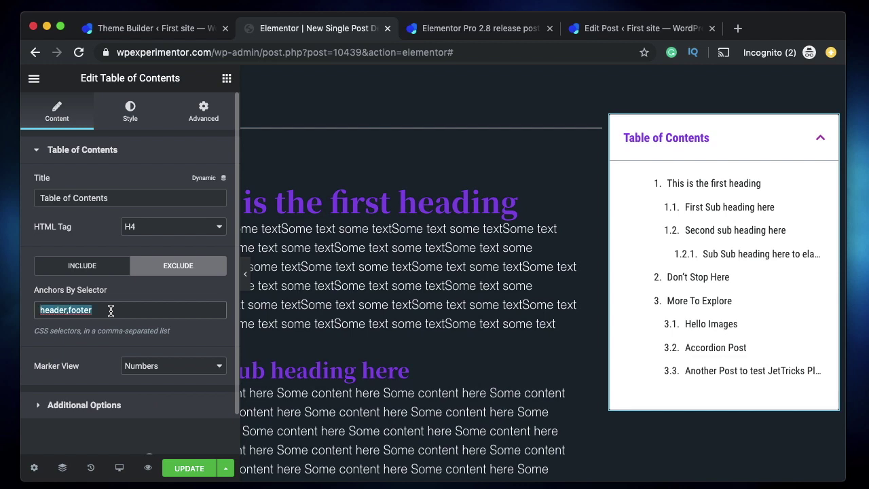
double_click(53, 311)
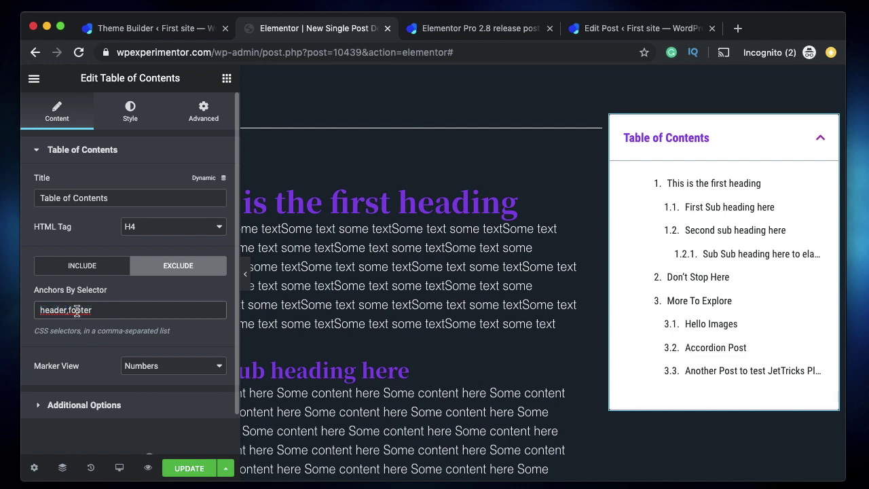
double_click(76, 311)
click(123, 316)
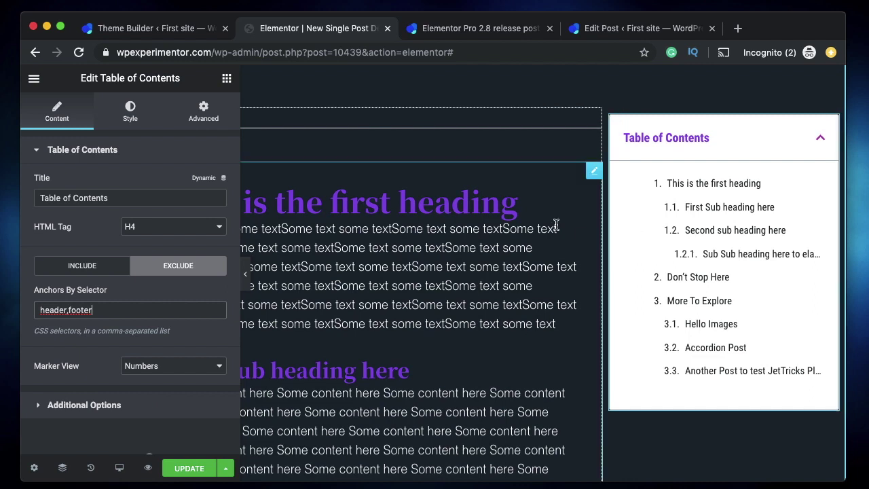
click(116, 310)
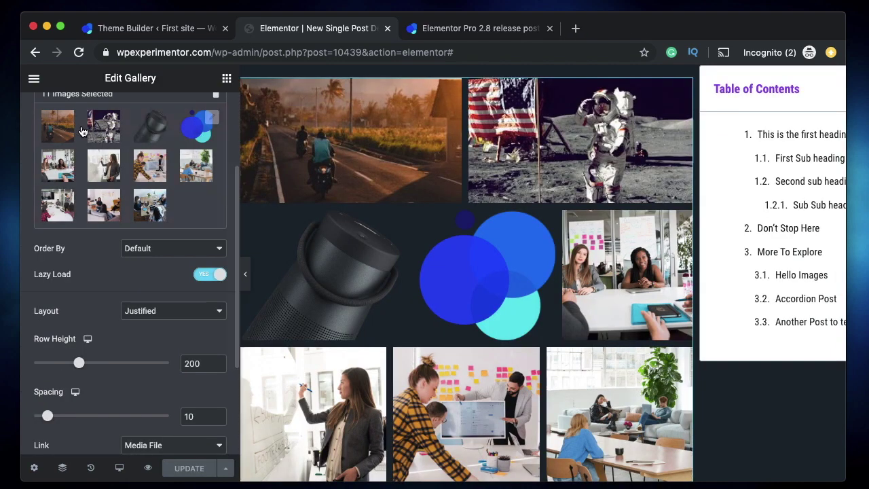
Examine which Table of Contents entries are highlighted in the post preview from the first heading down to the gallery, comparing with the template
scroll(118, 145, up, 2)
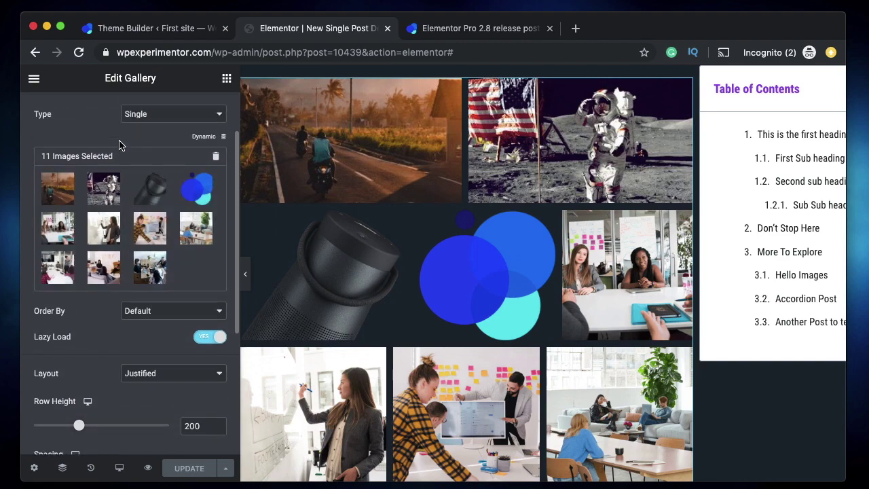
click(474, 32)
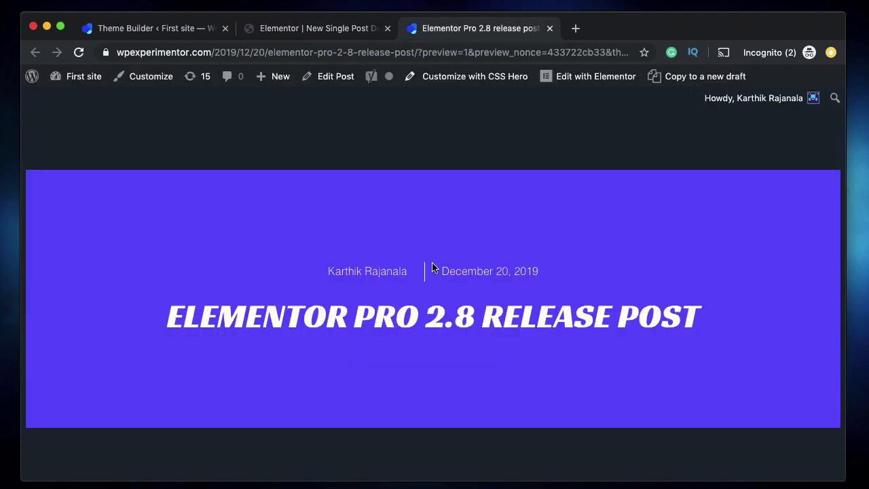
click(305, 27)
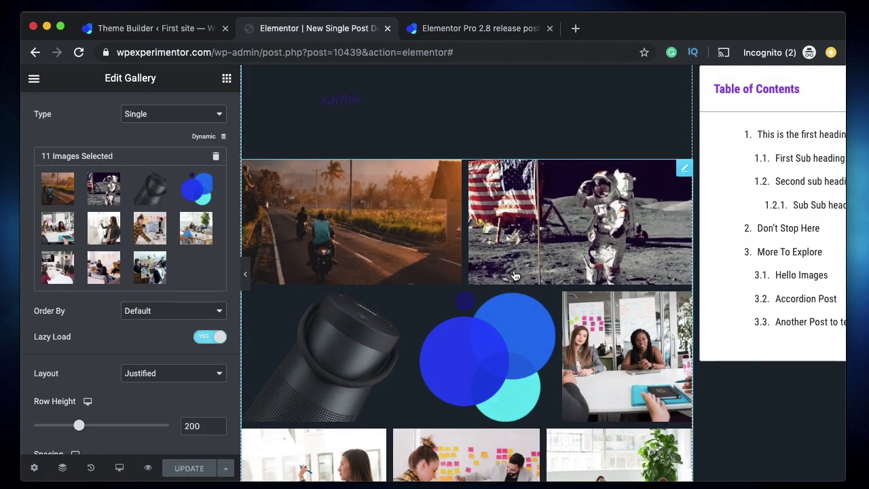
scroll(514, 389, down, 2)
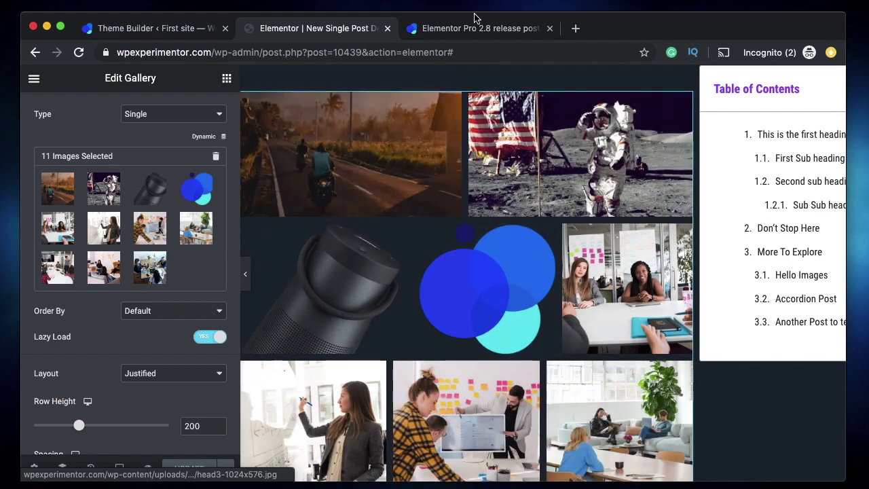
click(447, 28)
scroll(347, 289, down, 15)
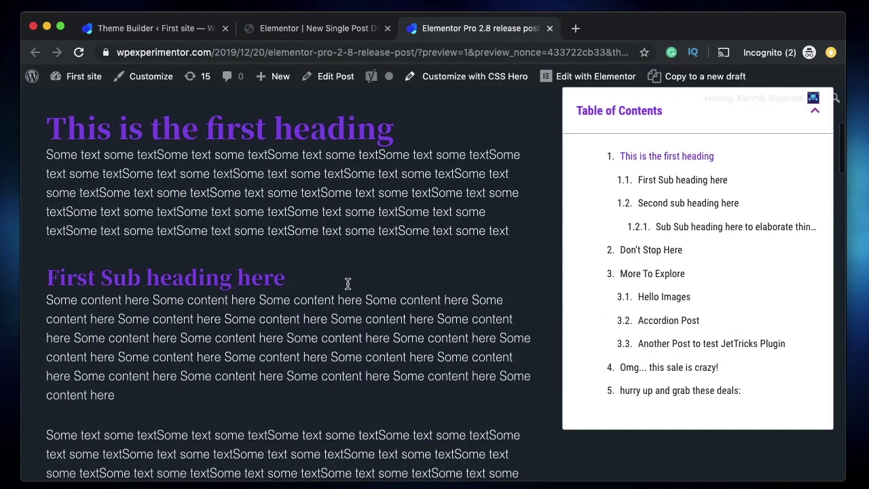
scroll(347, 289, down, 8)
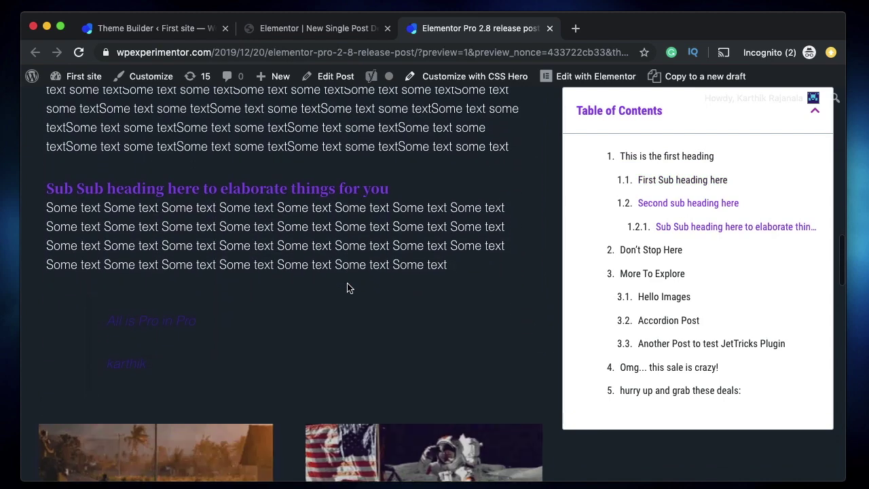
scroll(347, 288, down, 10)
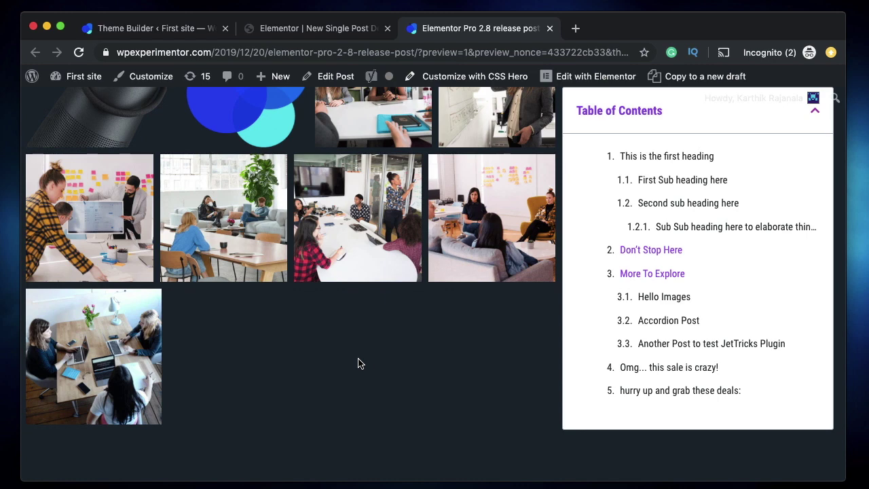
scroll(358, 364, up, 3)
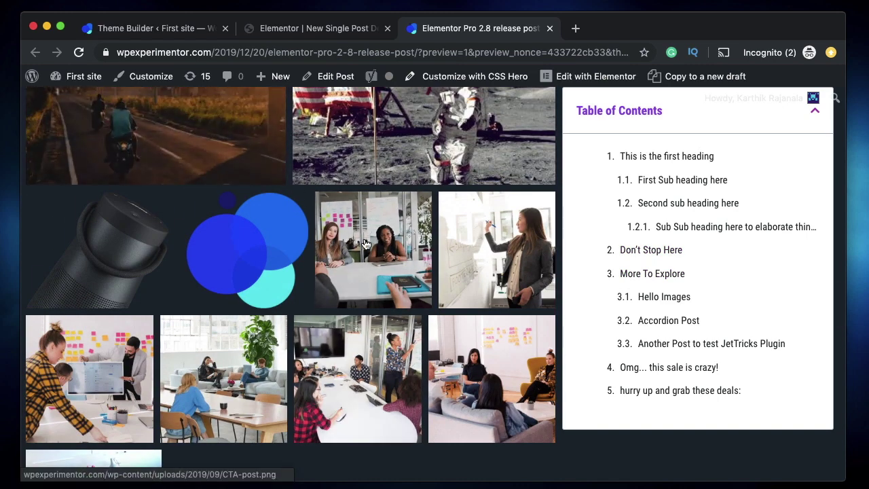
scroll(364, 243, up, 4)
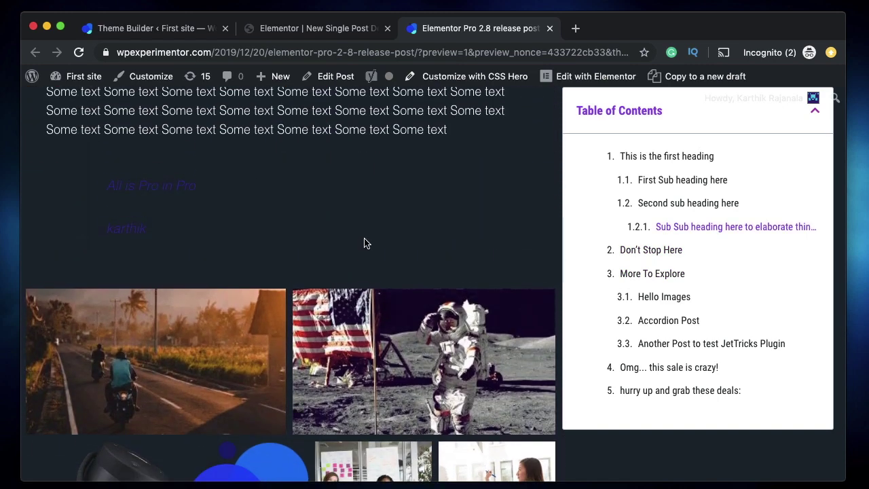
Return to the template and open the Table of Contents widget's content settings
click(289, 31)
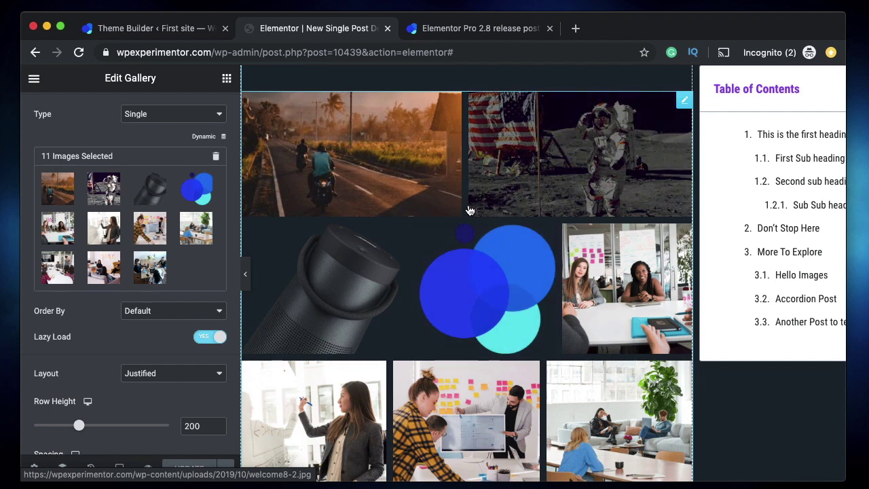
scroll(469, 208, right, 3)
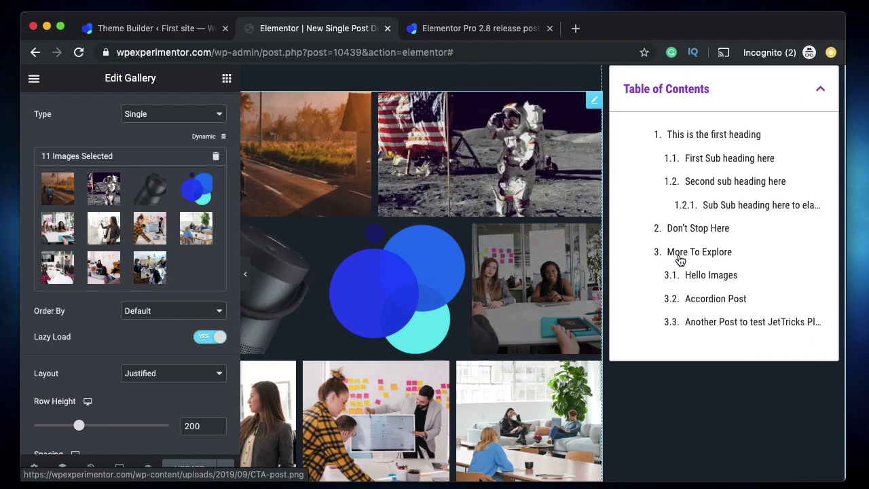
click(733, 106)
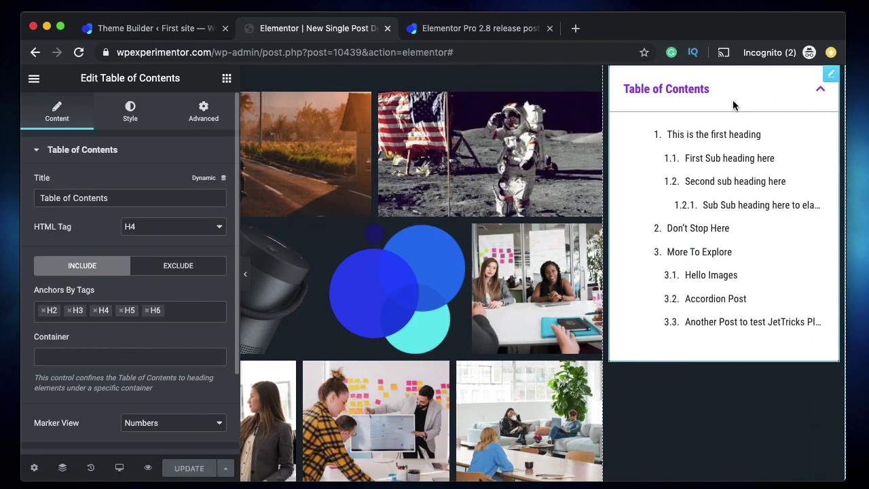